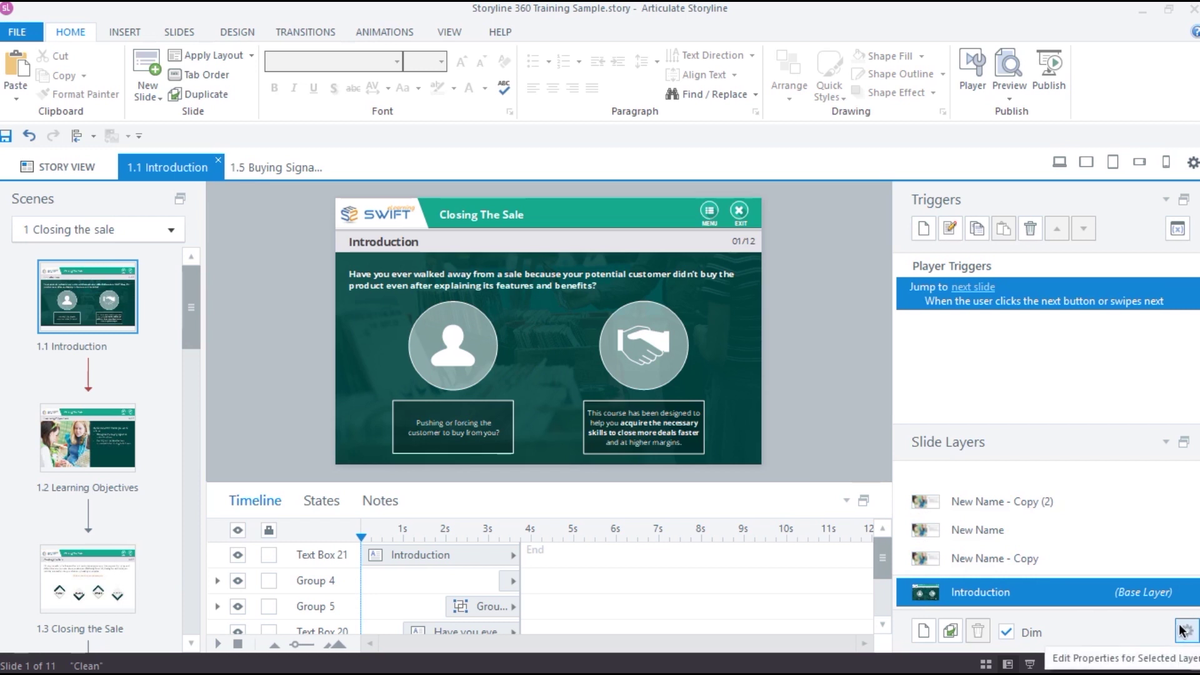
Select the Introduction slide's 'New Name - Copy' layer and briefly check its layer properties
left_click(1075, 559)
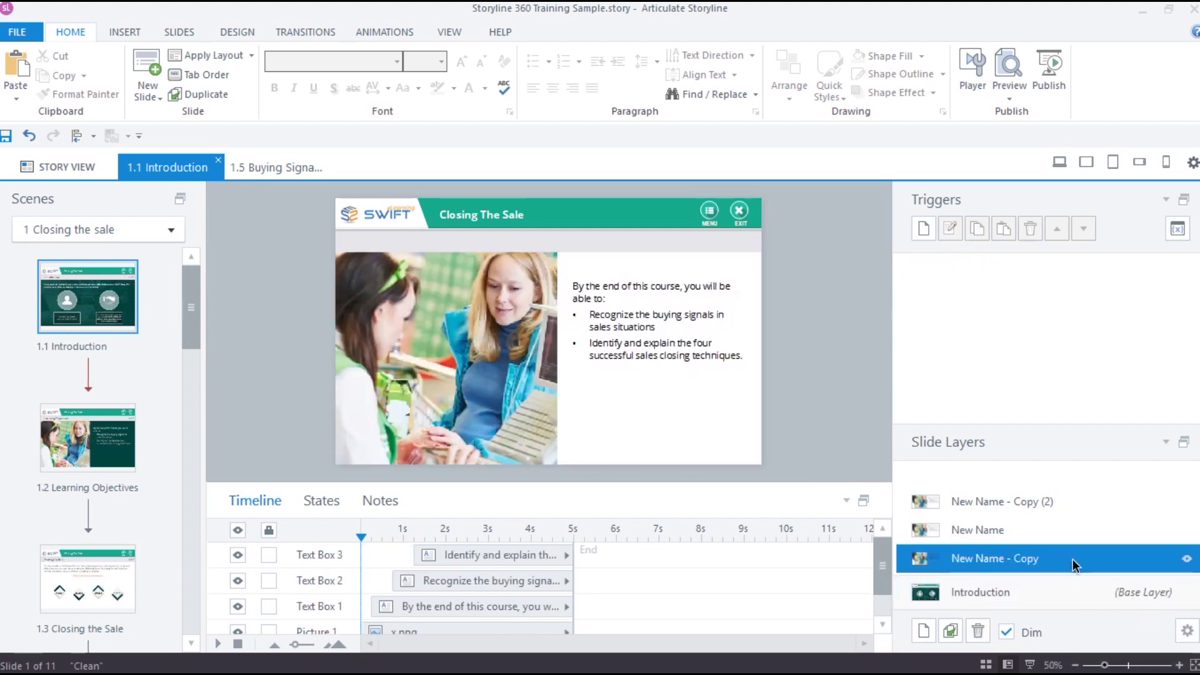
left_click(1185, 633)
left_click(750, 457)
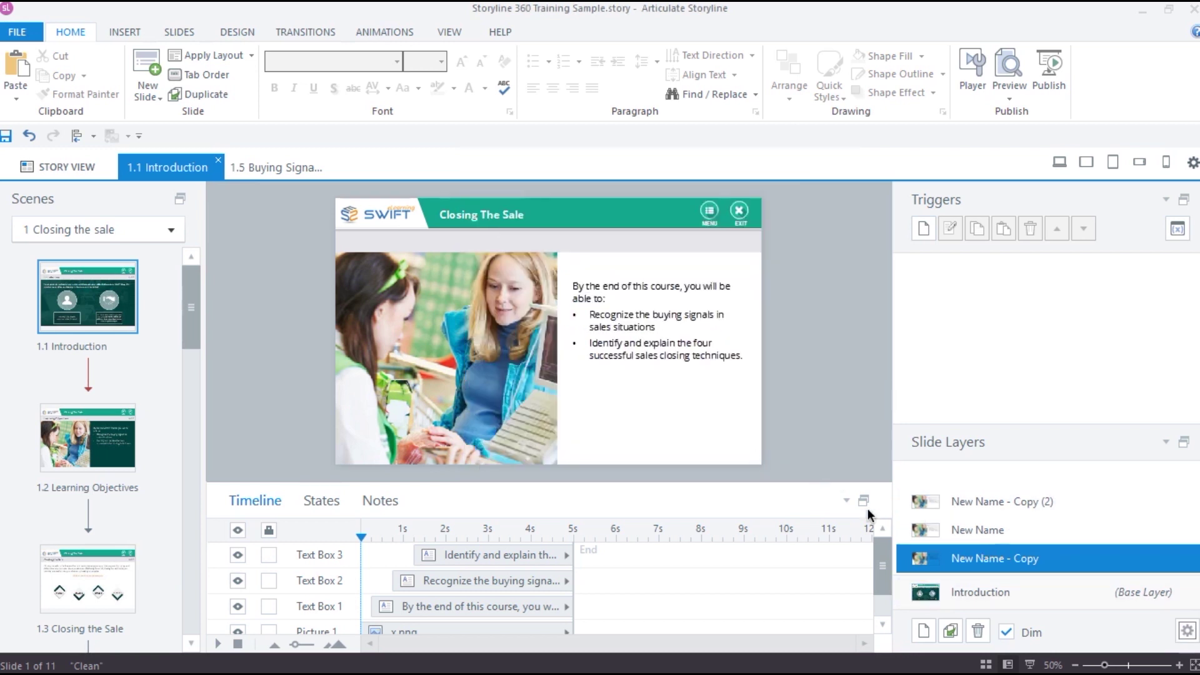
Open Slide Layer Properties for the 'New Name - Copy' layer from its right-click menu
right_click(1005, 559)
left_click(1026, 548)
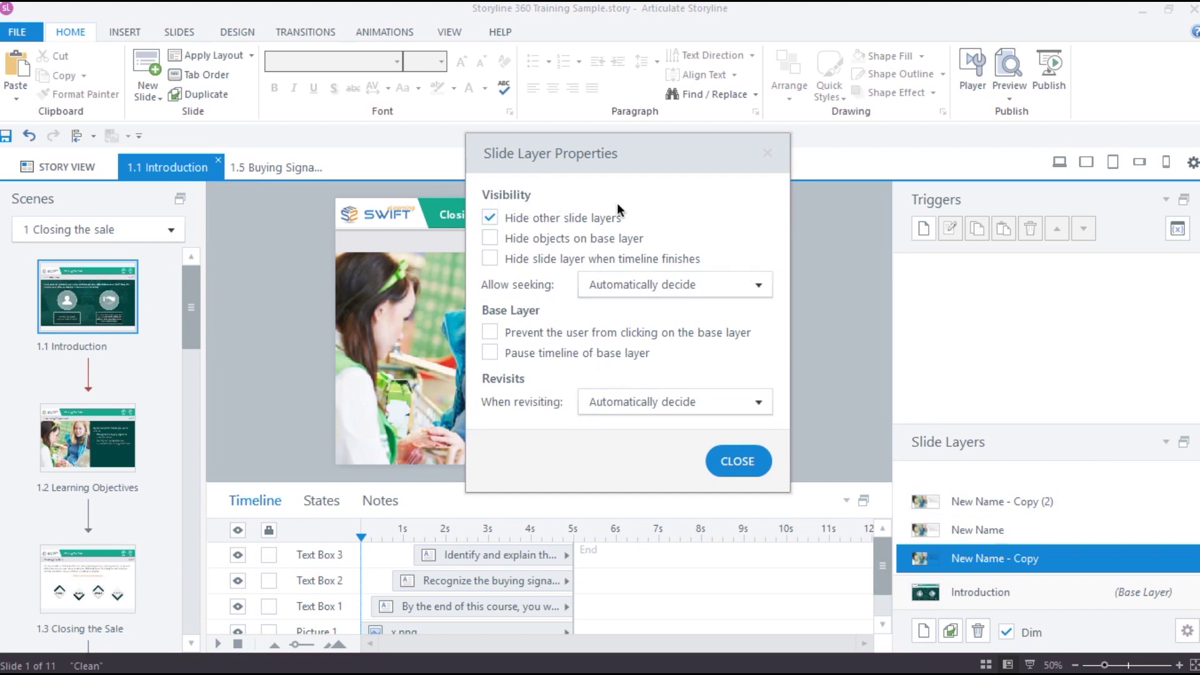
Close the layer properties and preview the Trial, Direct, Alternative and Assumptive Close tabs
left_click(736, 462)
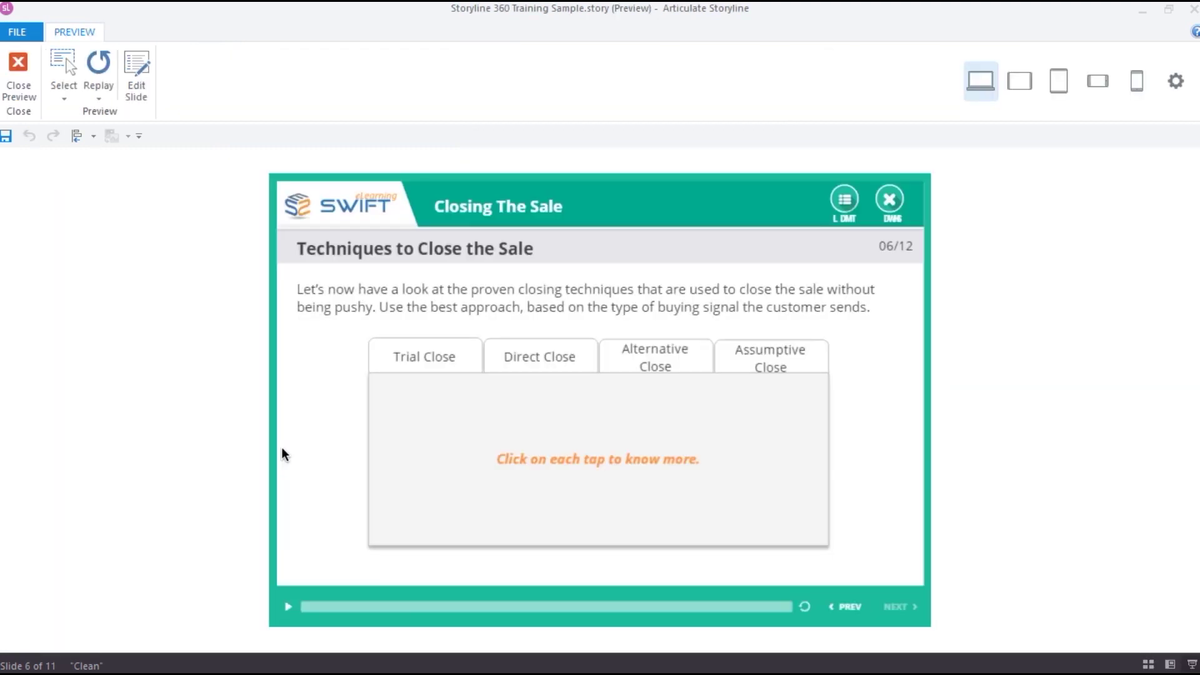
left_click(413, 362)
left_click(527, 368)
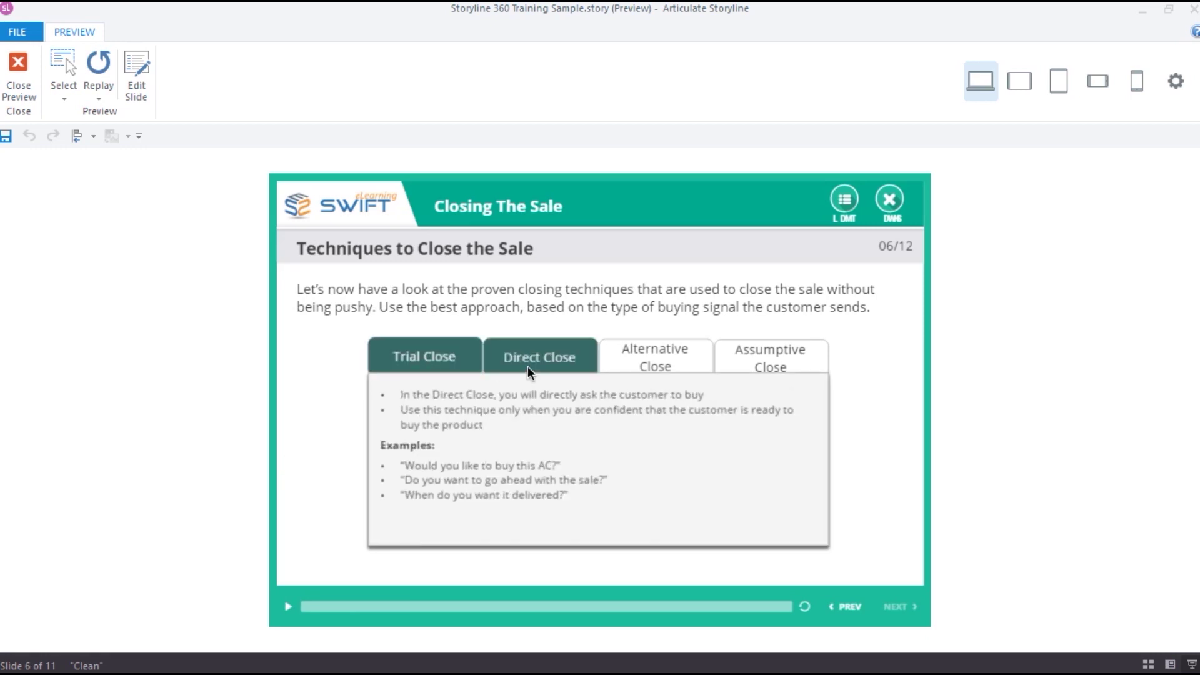
left_click(654, 363)
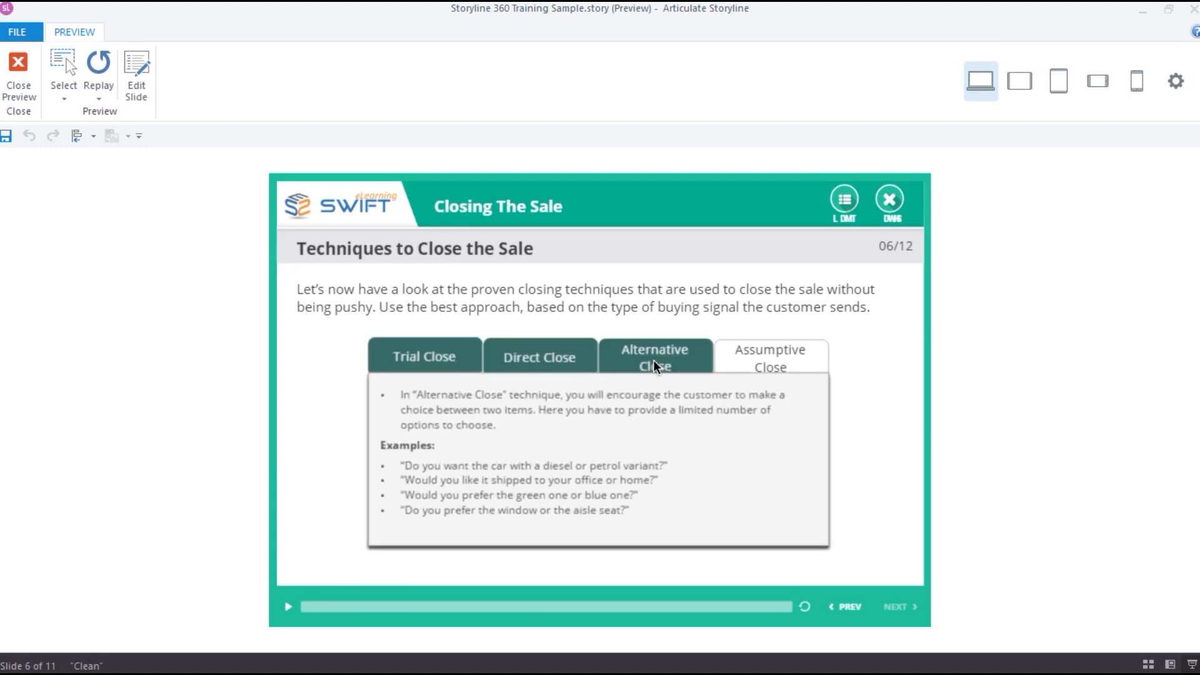
left_click(755, 371)
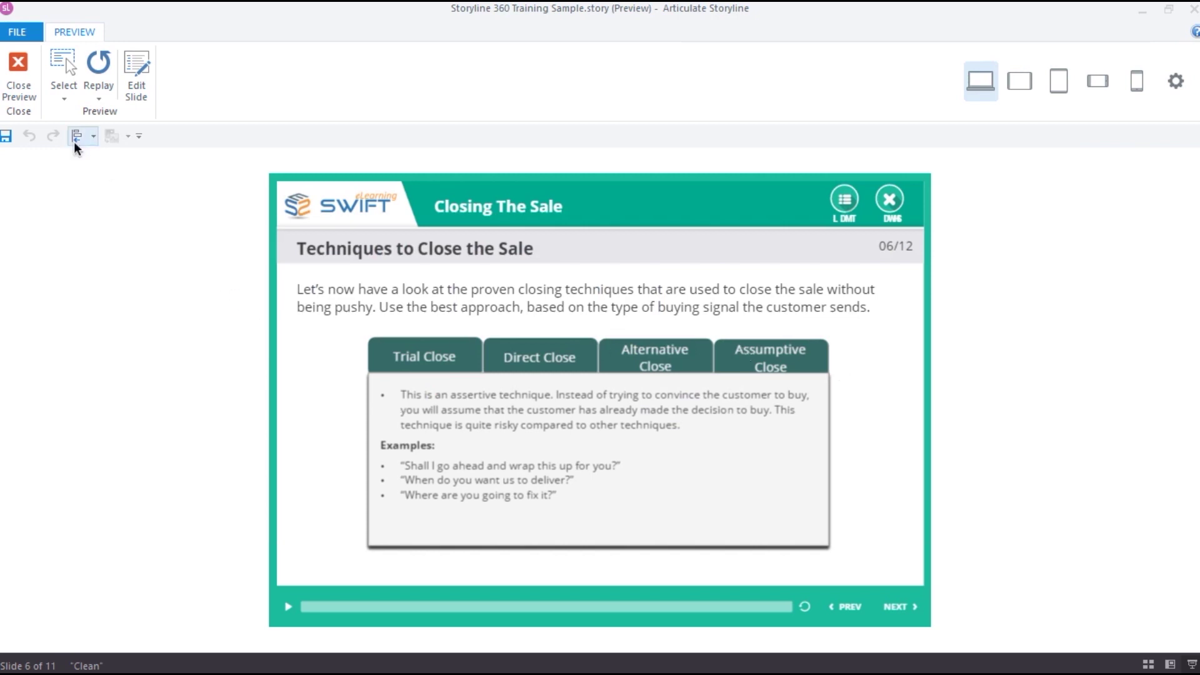
Exit the preview and select each of the four closing-technique tabs in turn
left_click(19, 71)
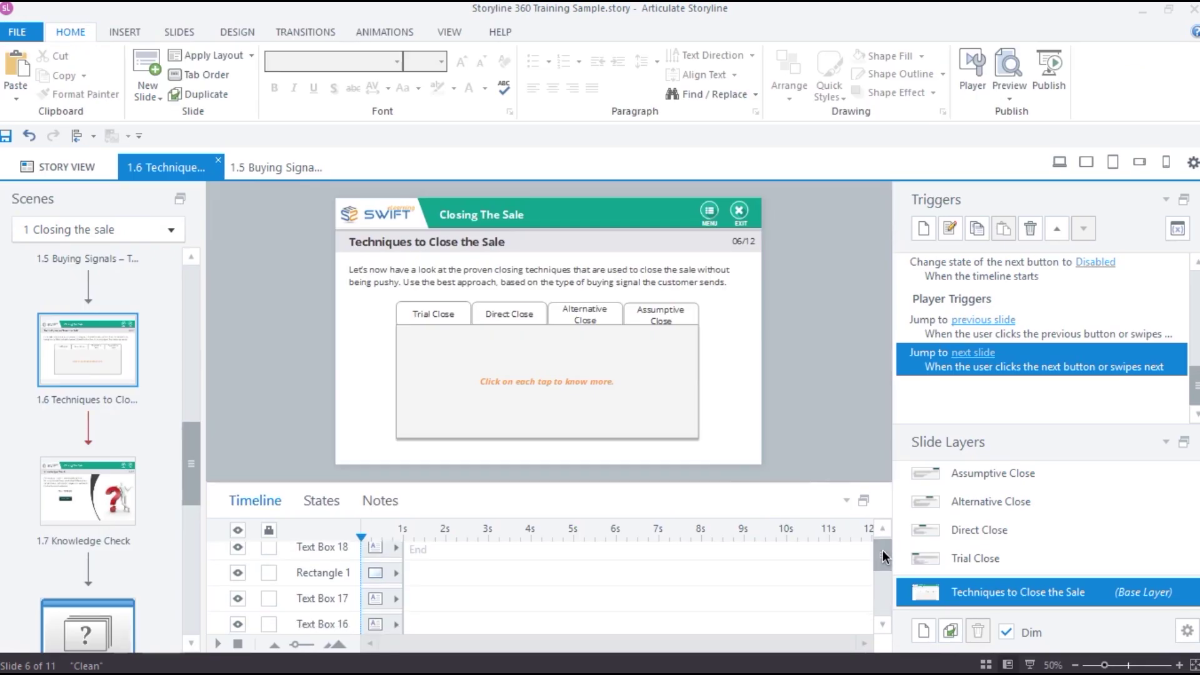
left_click(413, 314)
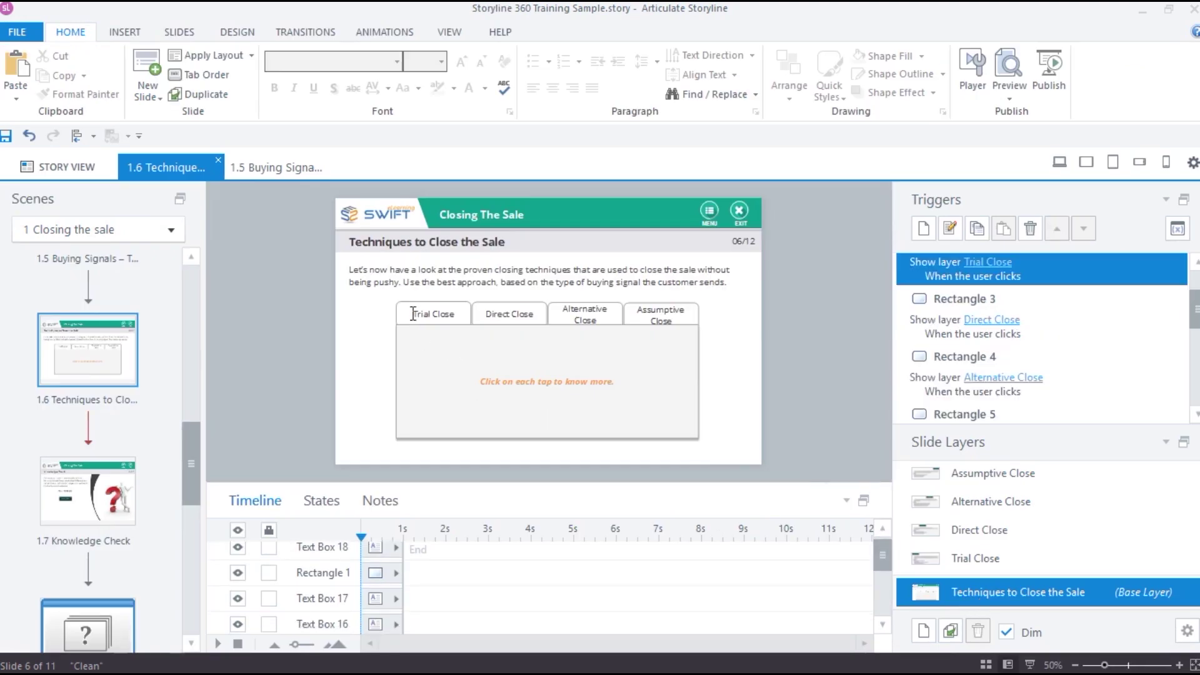
left_click(510, 313)
left_click(585, 314)
left_click(637, 317)
Reselect the Trial Close tab and open its 'Show layer Trial Close' trigger in the Trigger Wizard
key("Tab")
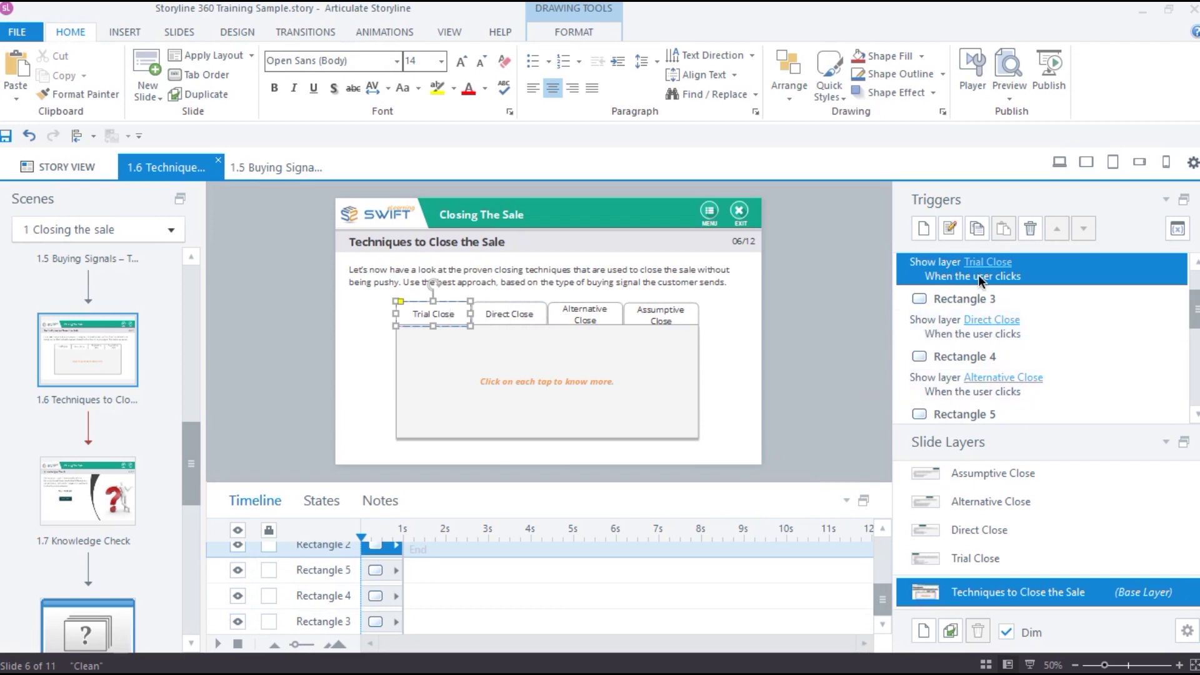
left_click(806, 423)
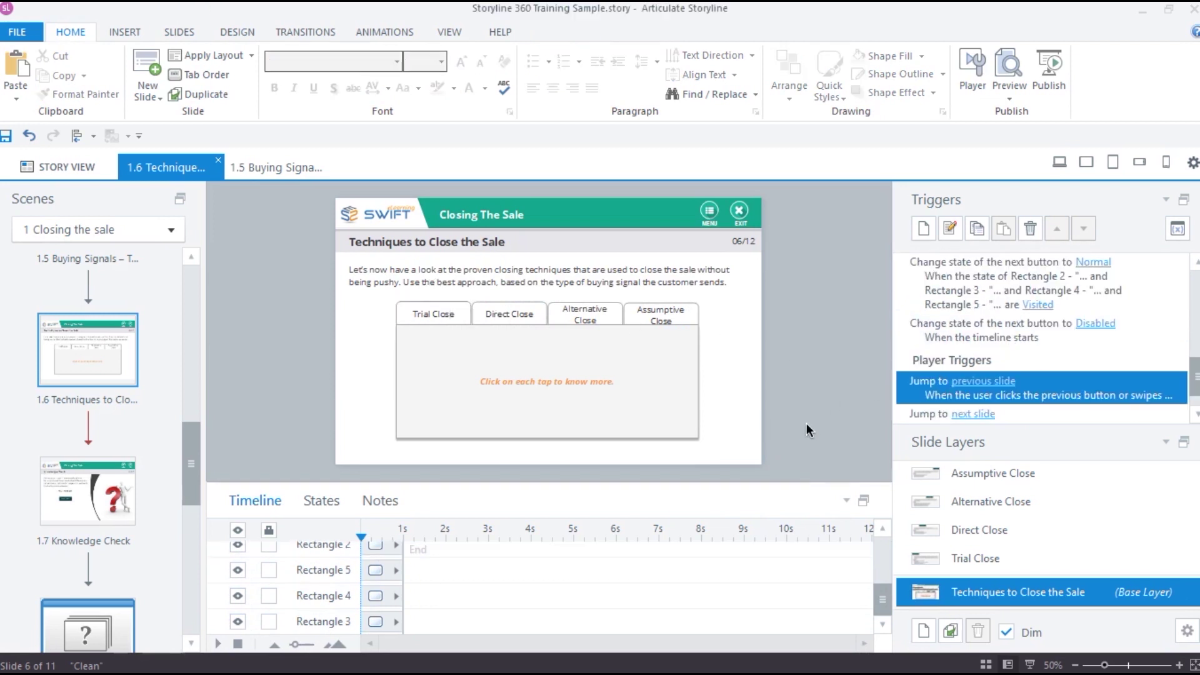
left_click(397, 317)
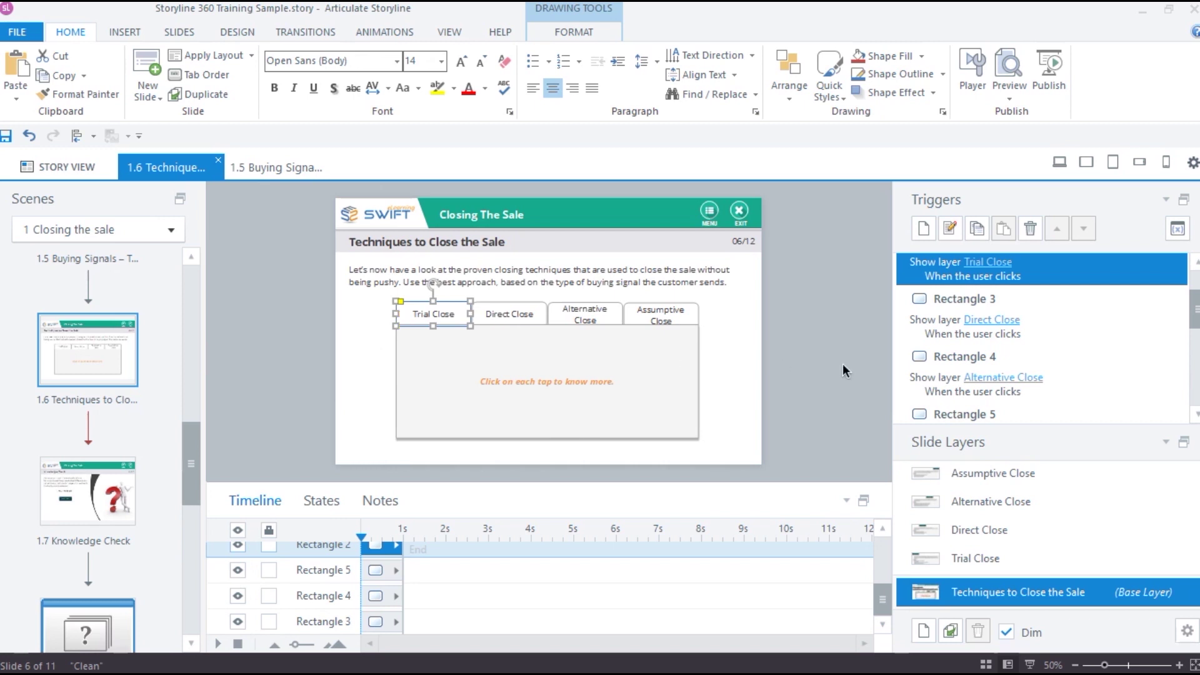
double_click(943, 265)
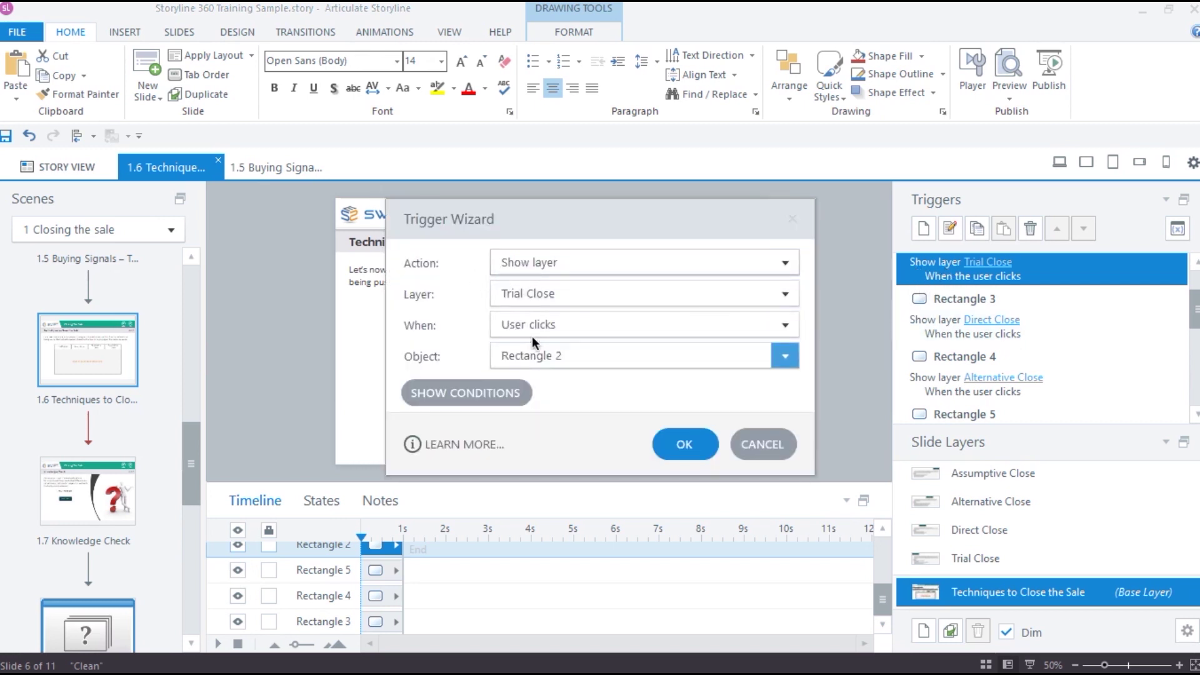
Keep the trigger unchanged and preview the slide, clicking Trial, Direct, Alternative and Assumptive Close
left_click(681, 446)
key("F12")
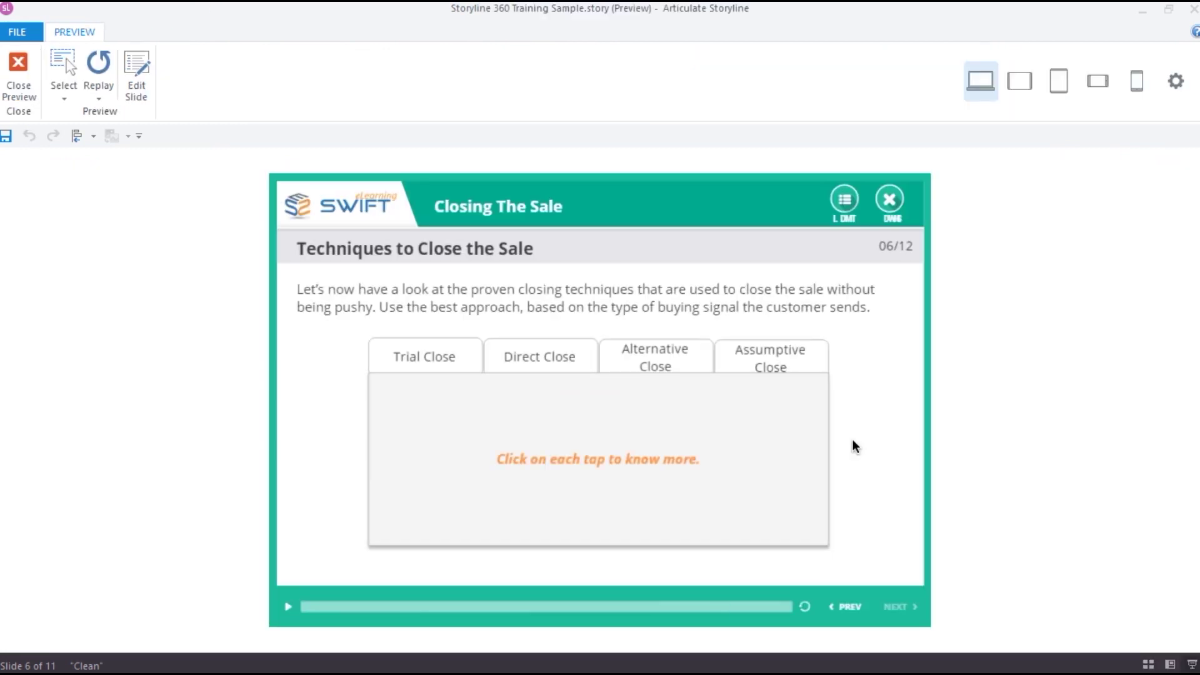
left_click(444, 365)
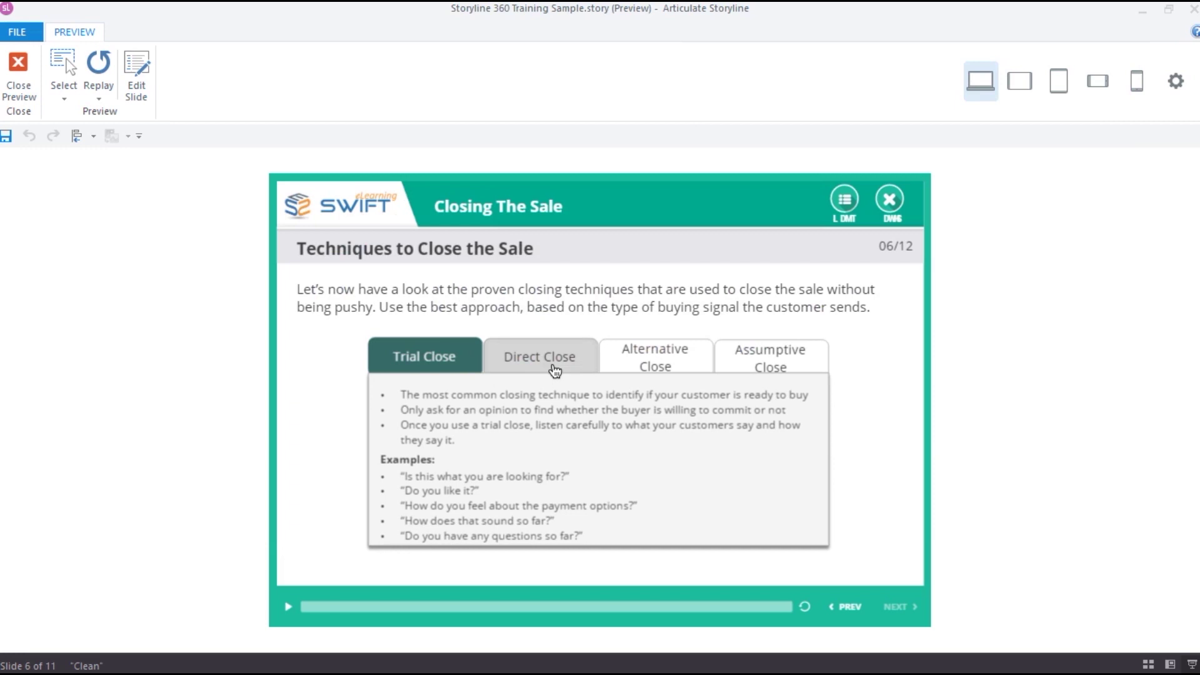
left_click(550, 368)
left_click(678, 370)
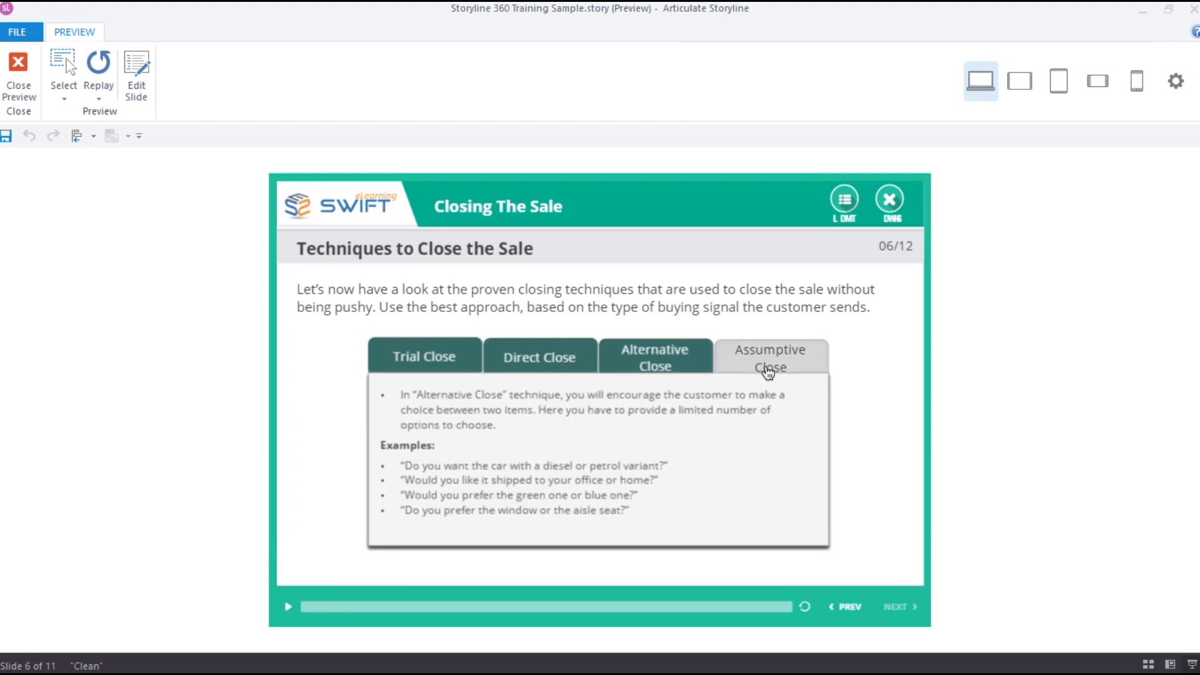
left_click(768, 371)
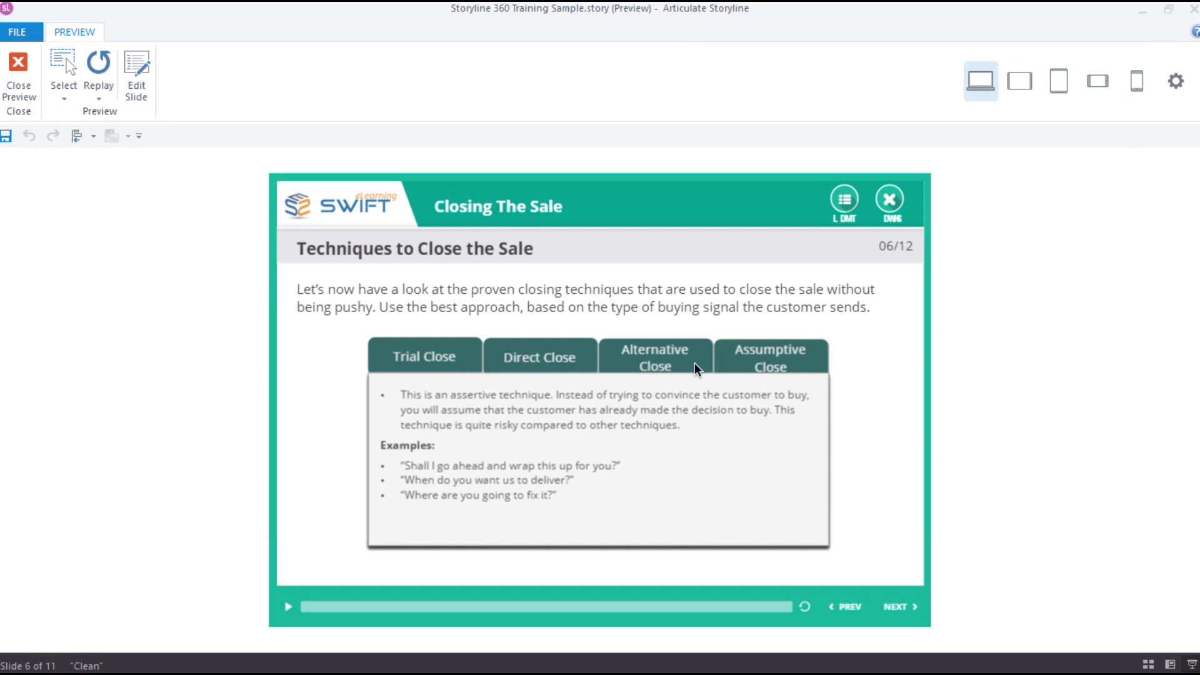
Exit the preview and set the Trial Close layer to hide other slide layers
left_click(18, 72)
left_click(786, 329)
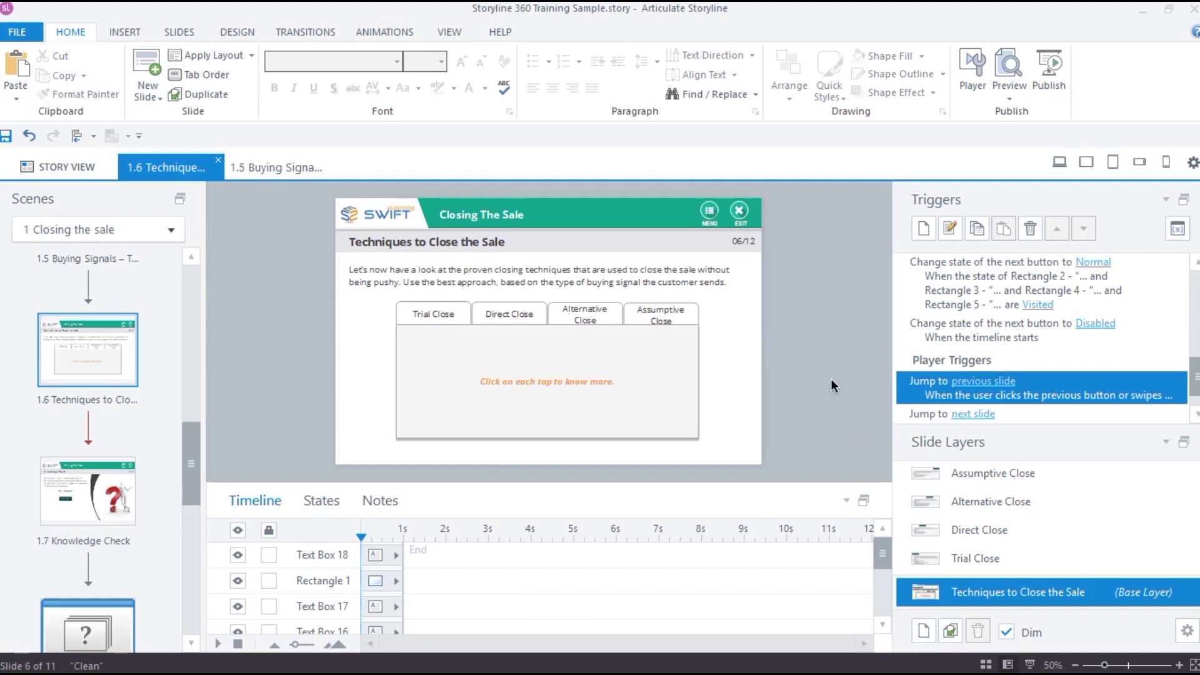
left_click(1068, 558)
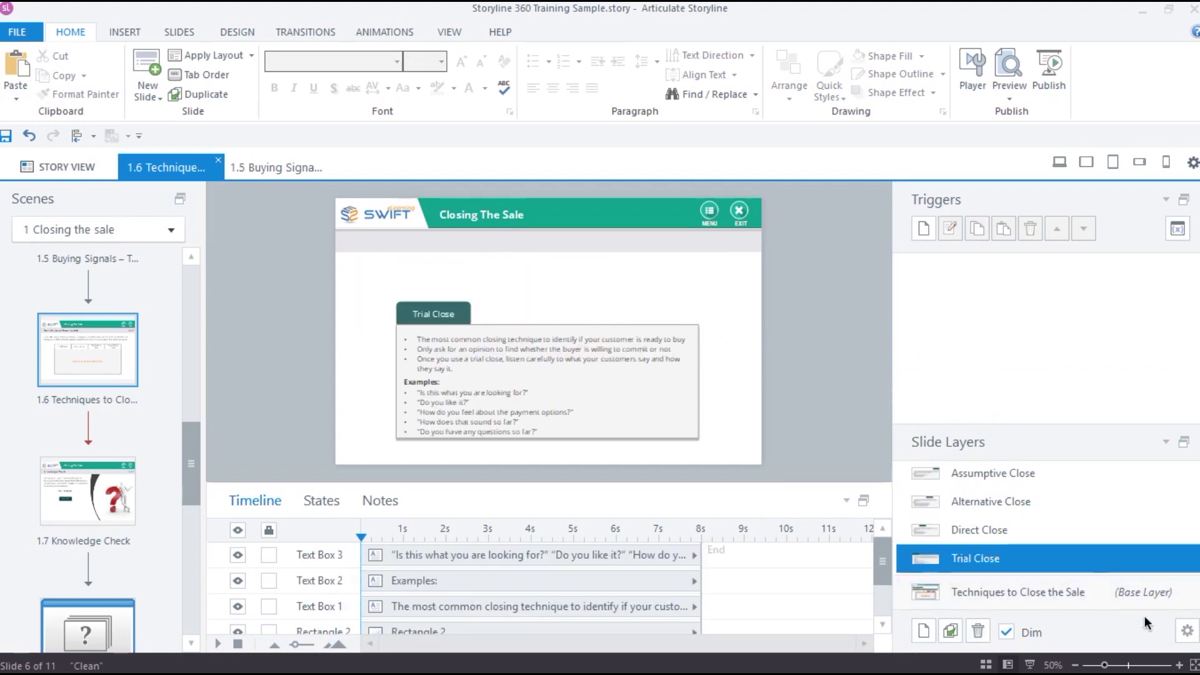
left_click(1187, 631)
left_click_drag(570, 165, 508, 144)
left_click(445, 199)
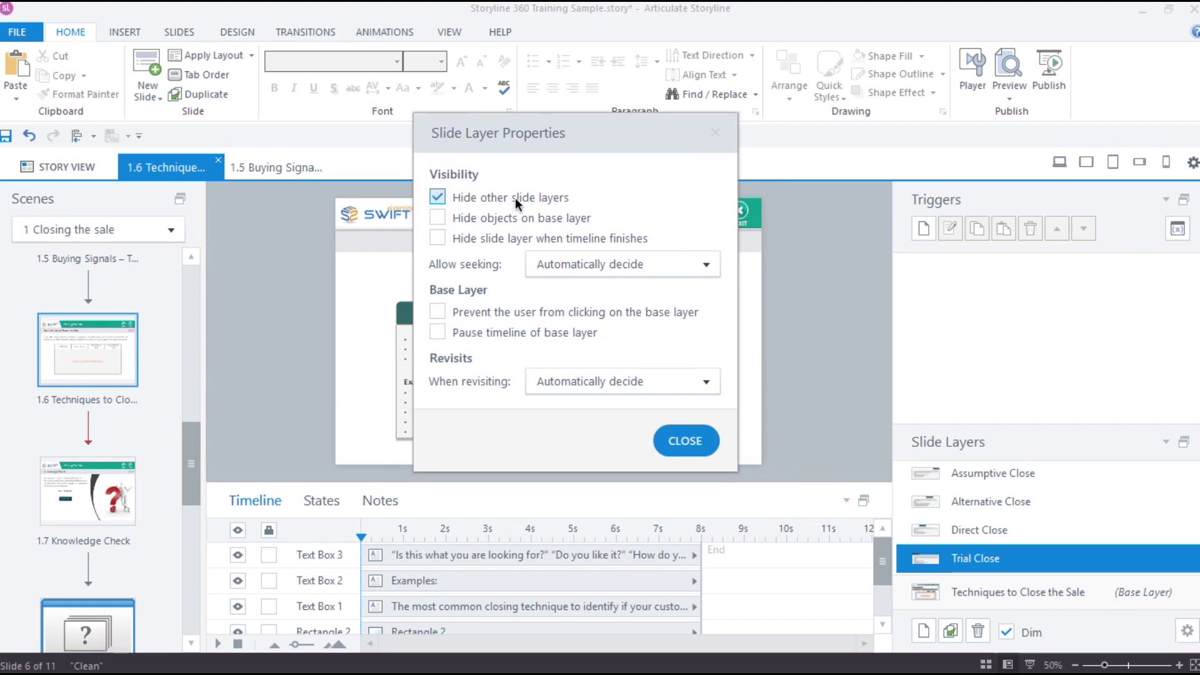
left_click(687, 442)
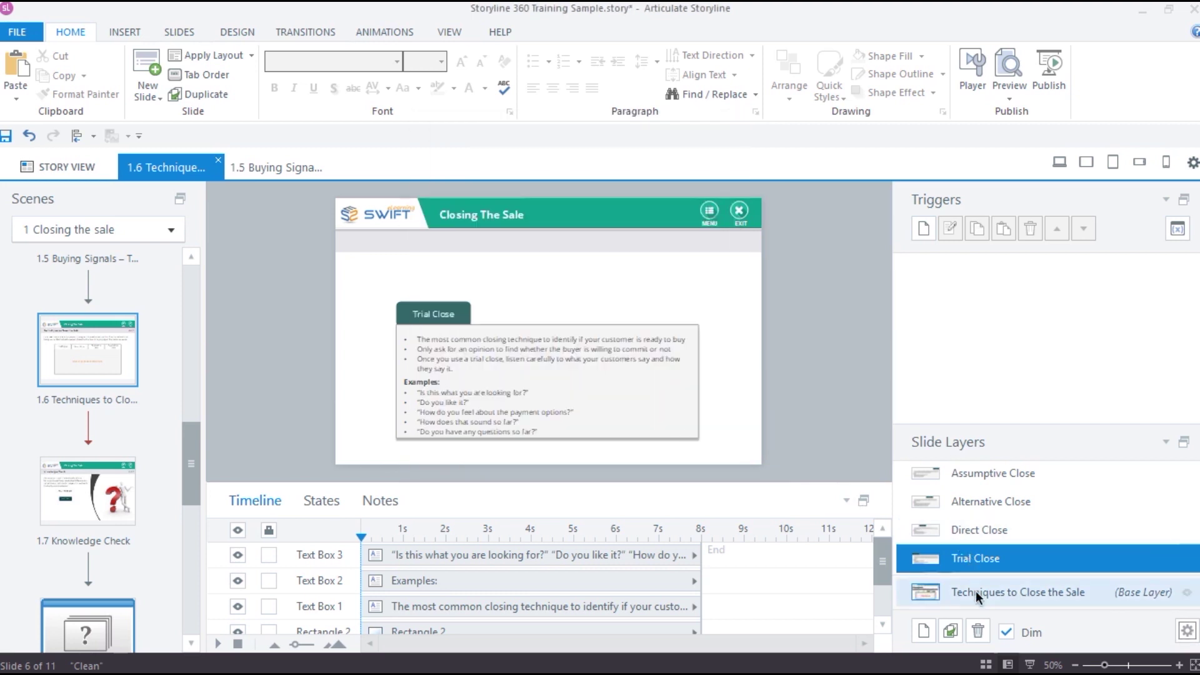
Review the Direct, Alternative and Assumptive Close layers
left_click(986, 528)
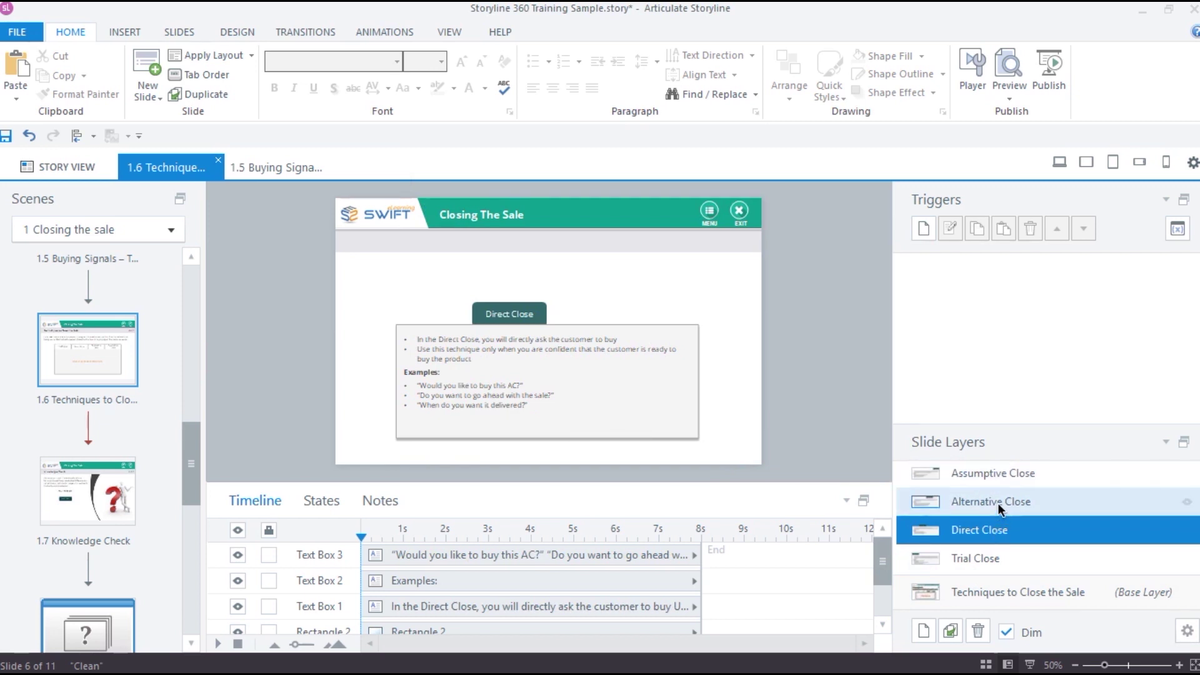
left_click(997, 502)
left_click(995, 477)
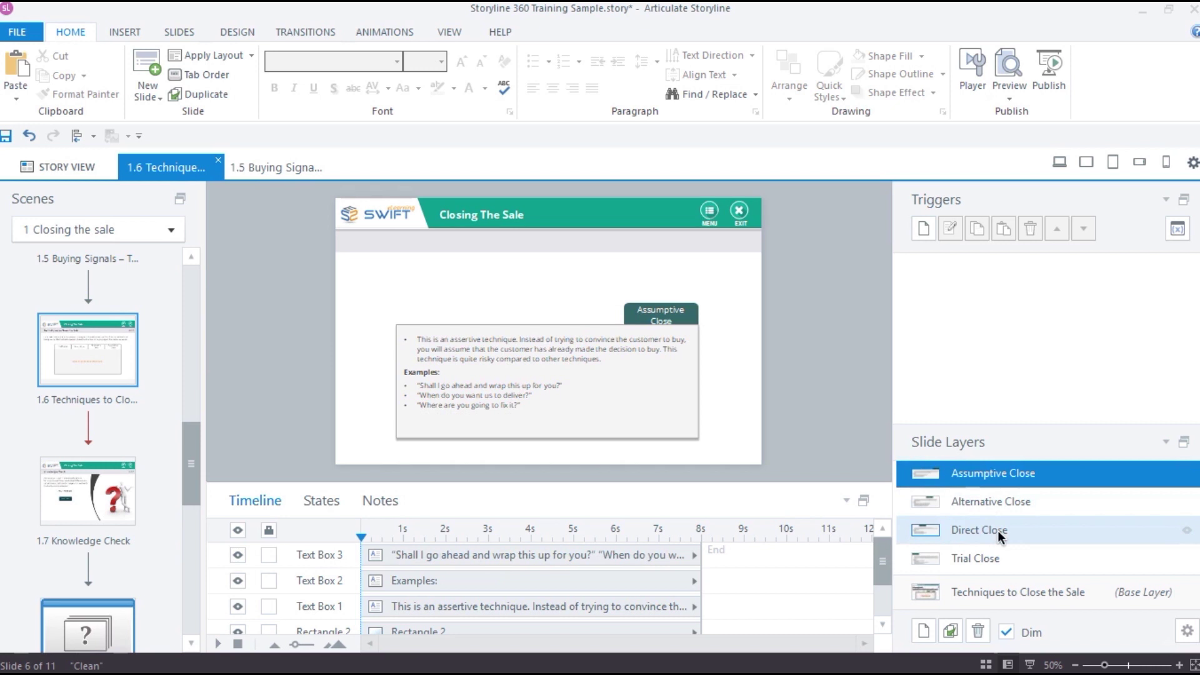
Select the Direct, Alternative and Assumptive Close layers together and tick 'Hide other slide layers'
left_click(997, 501)
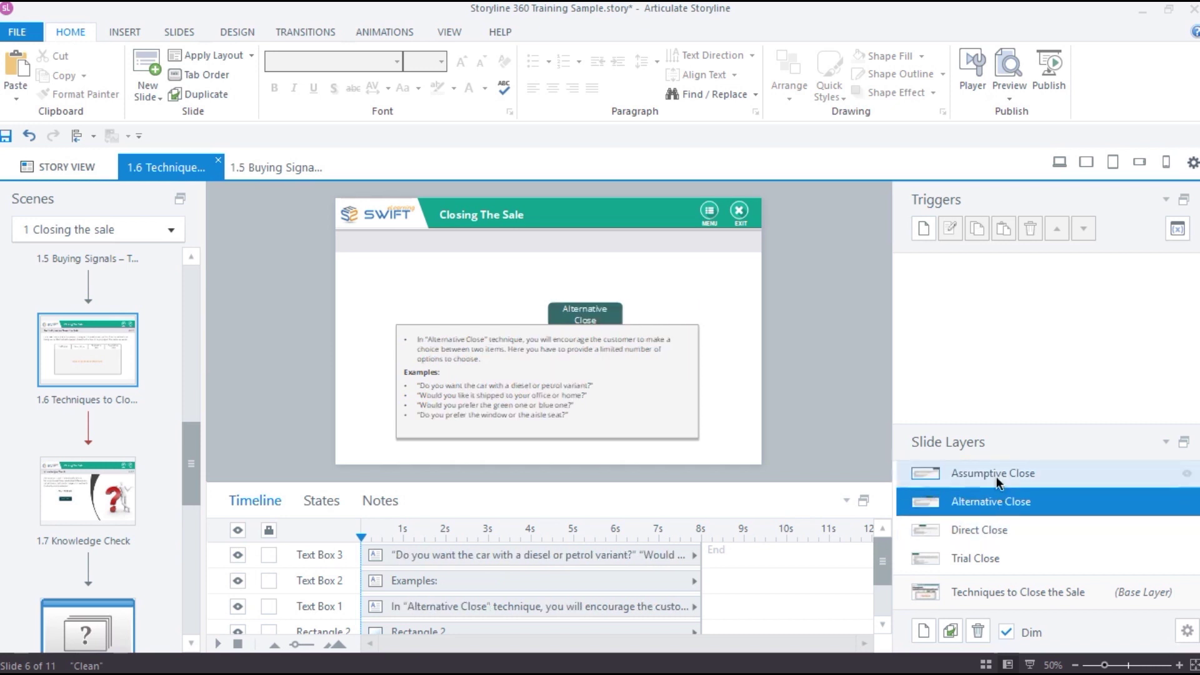
left_click(996, 476, "ctrl")
left_click(1000, 532, "shift")
left_click(985, 478)
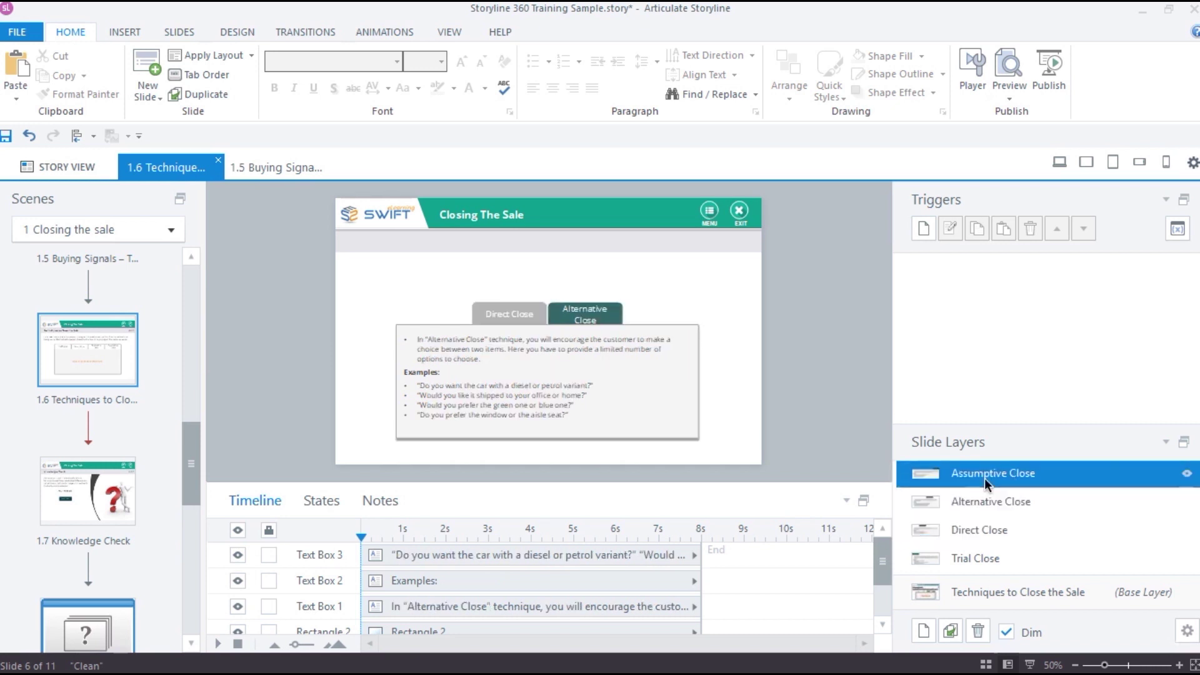
left_click(989, 531, "shift")
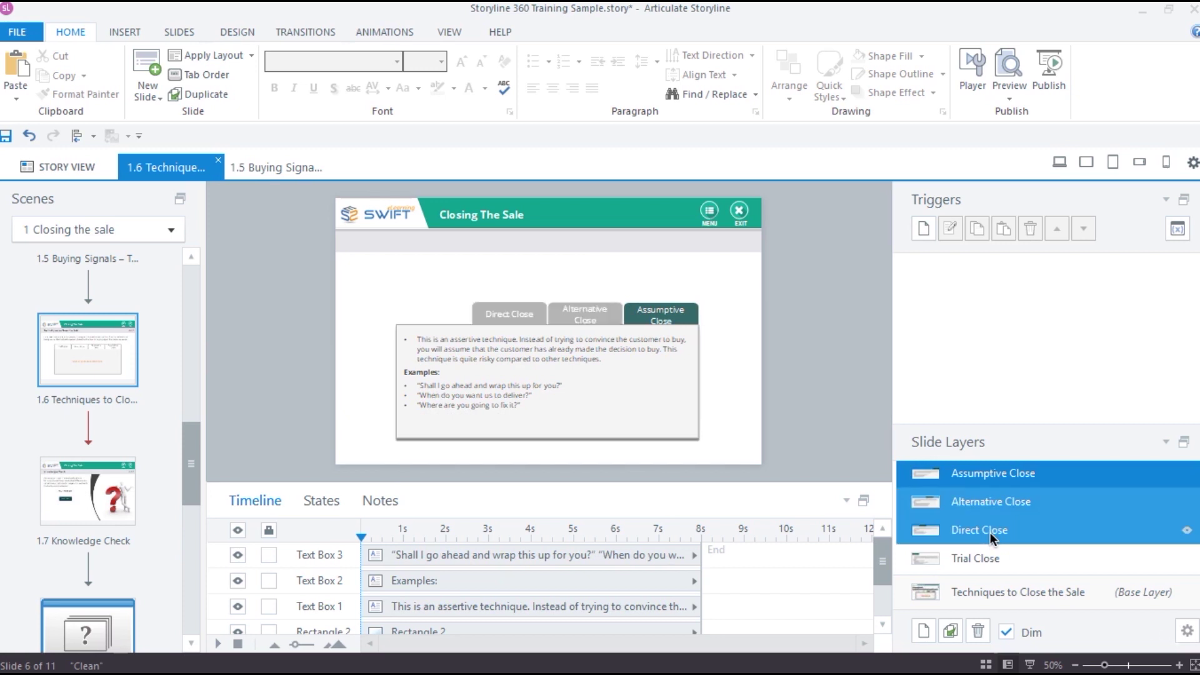
left_click(1176, 631)
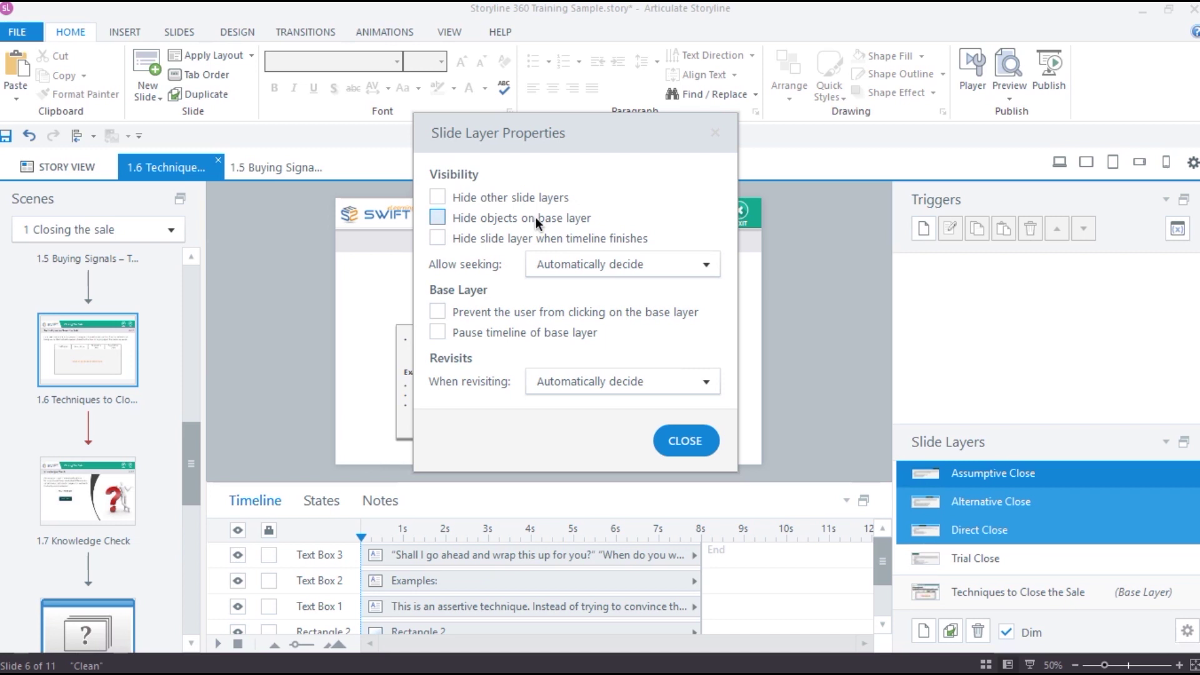
left_click(528, 201)
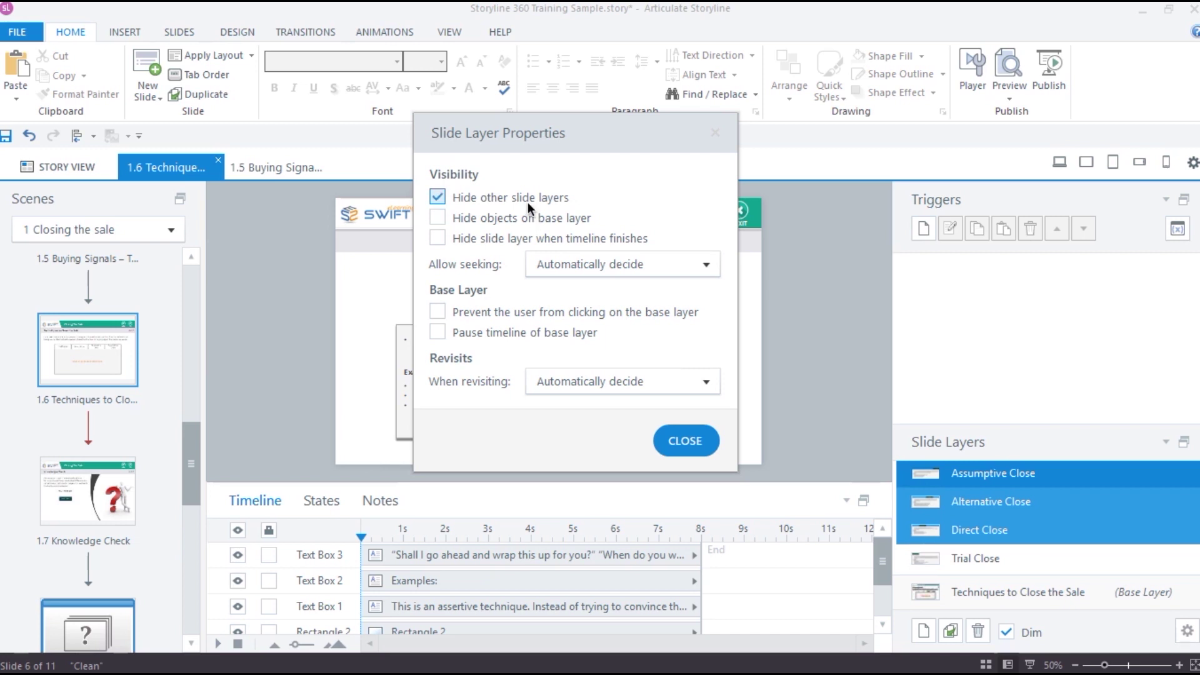
left_click(702, 445)
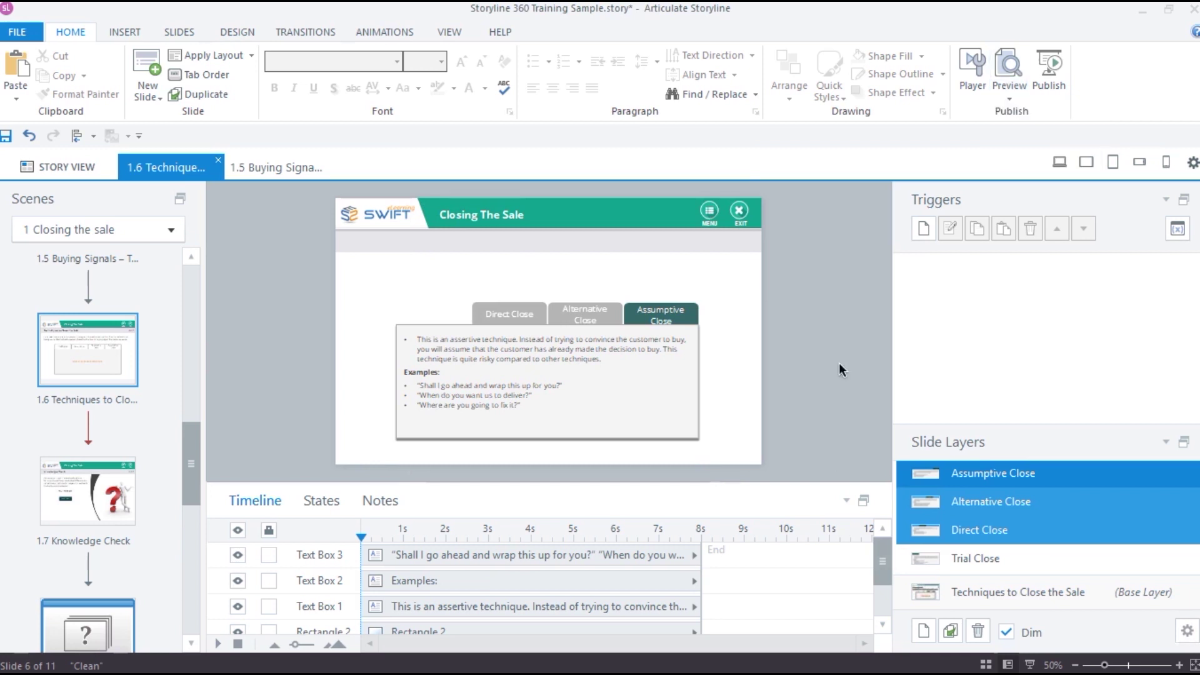
key("ctrl+F12")
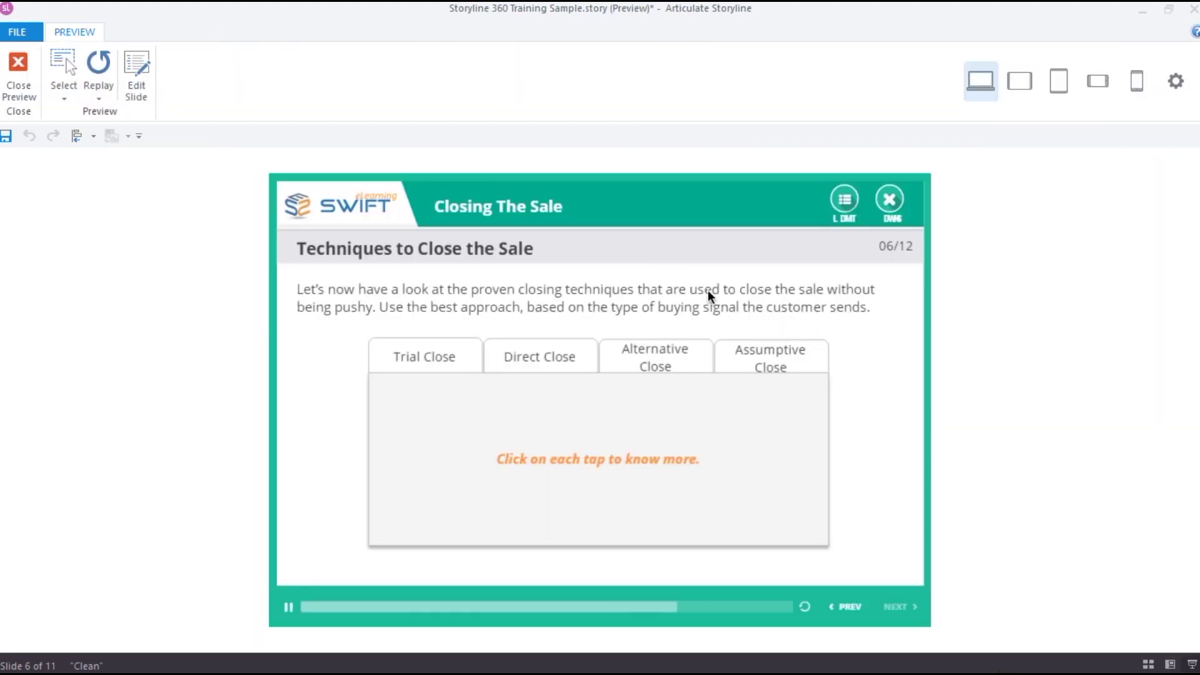
left_click(448, 361)
left_click(568, 366)
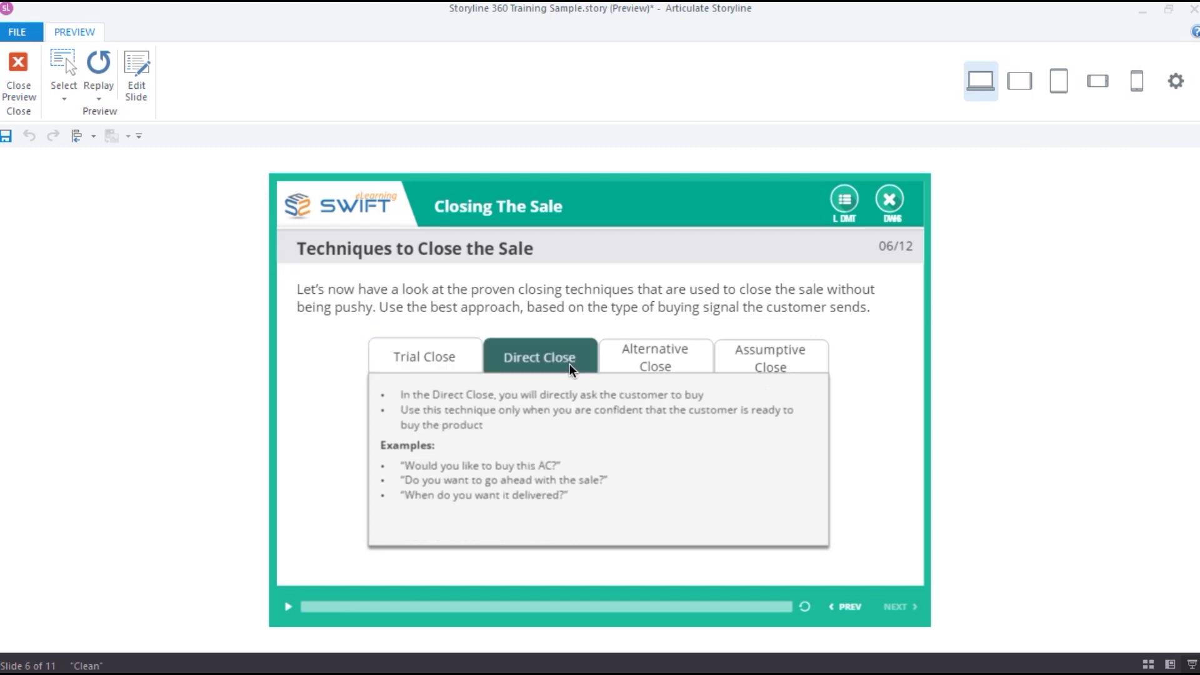
left_click(661, 372)
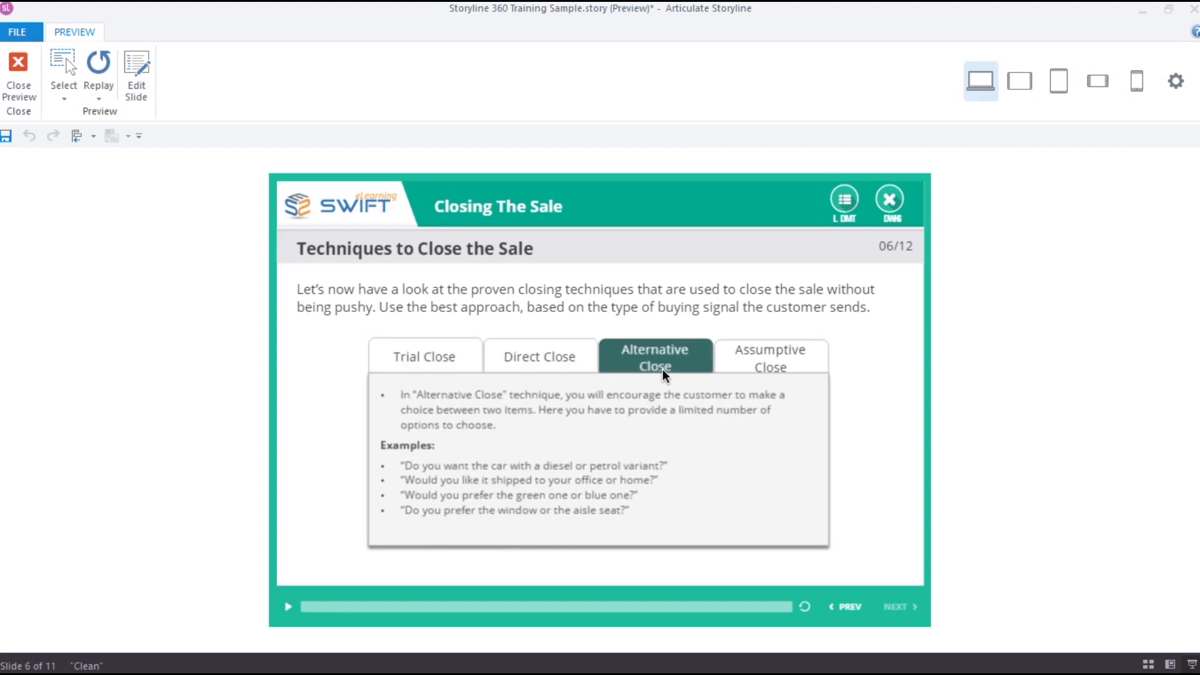
left_click(811, 368)
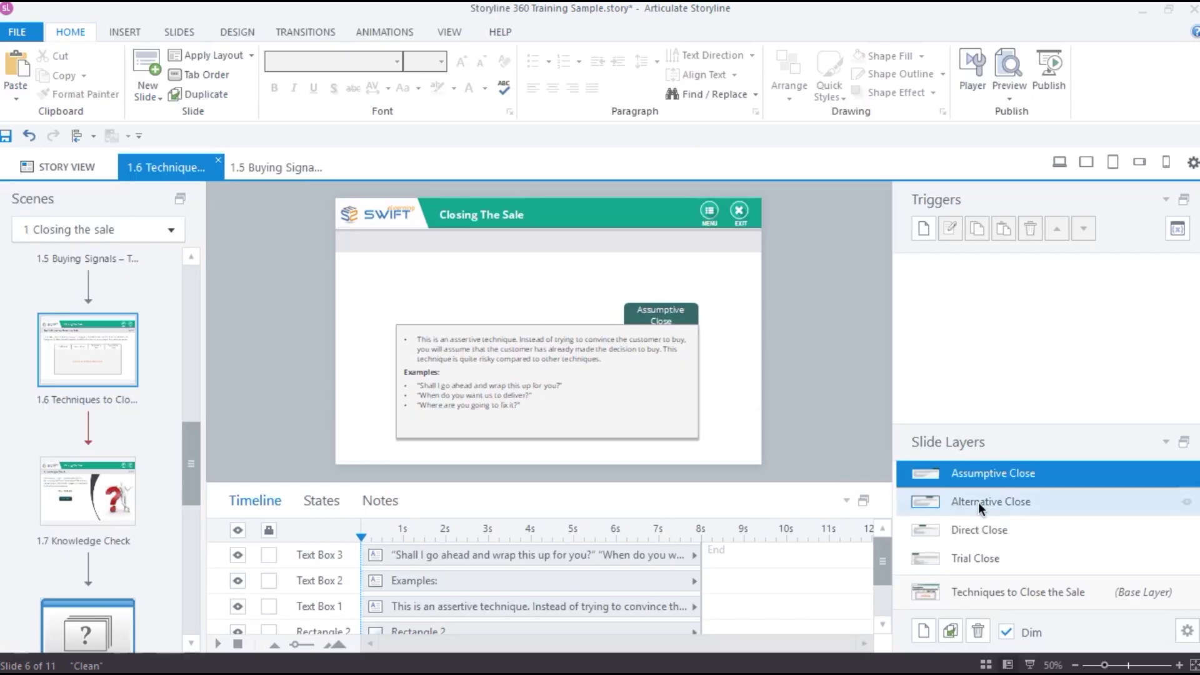
Step through the Alternative, Direct and Trial Close layers to the base layer and inspect the tab triggers
left_click(978, 501)
left_click(981, 524)
left_click(974, 555)
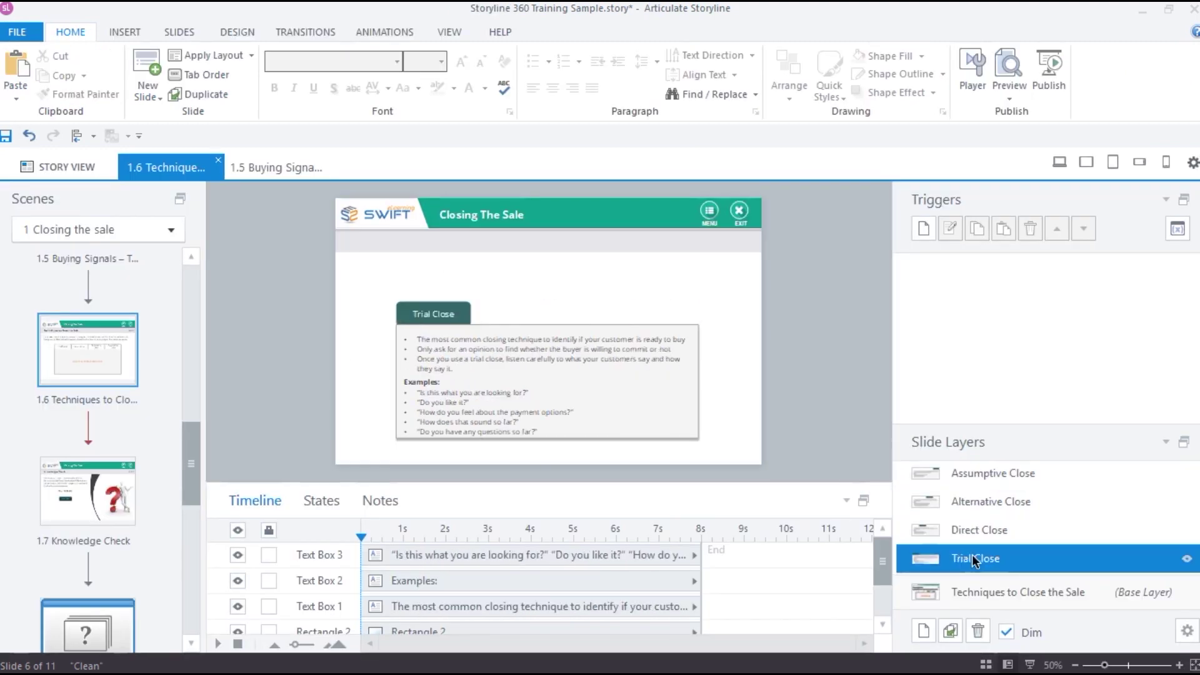
left_click(984, 594)
left_click(574, 287)
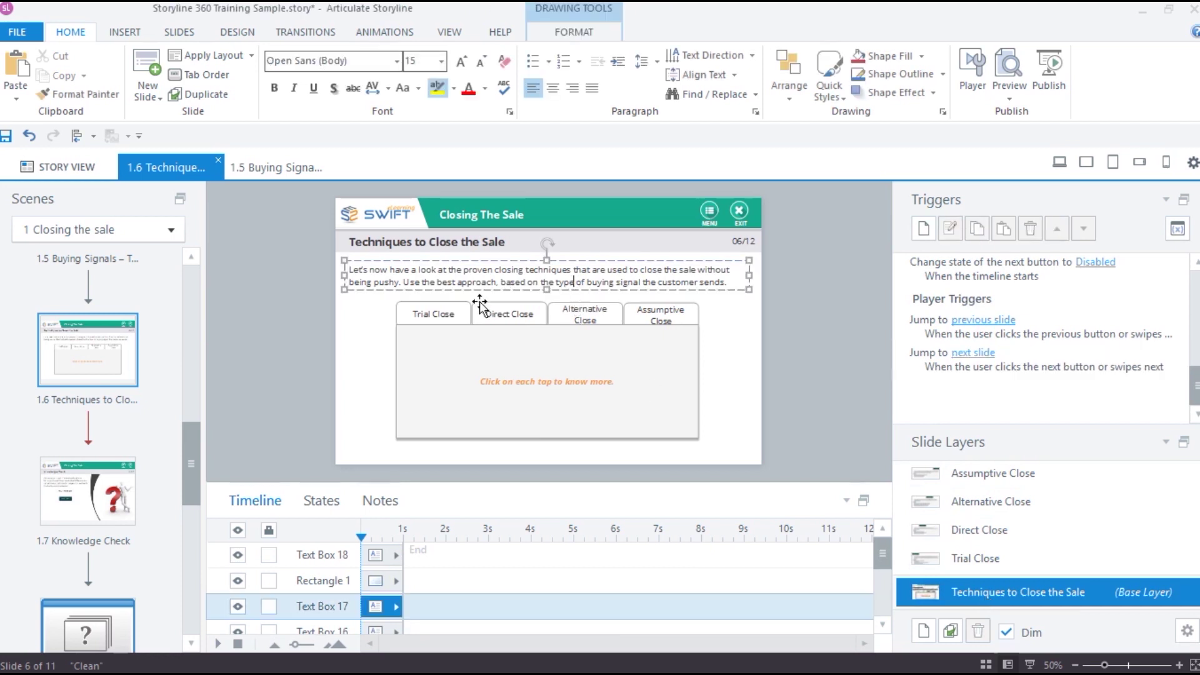
left_click(440, 308)
left_click(819, 414)
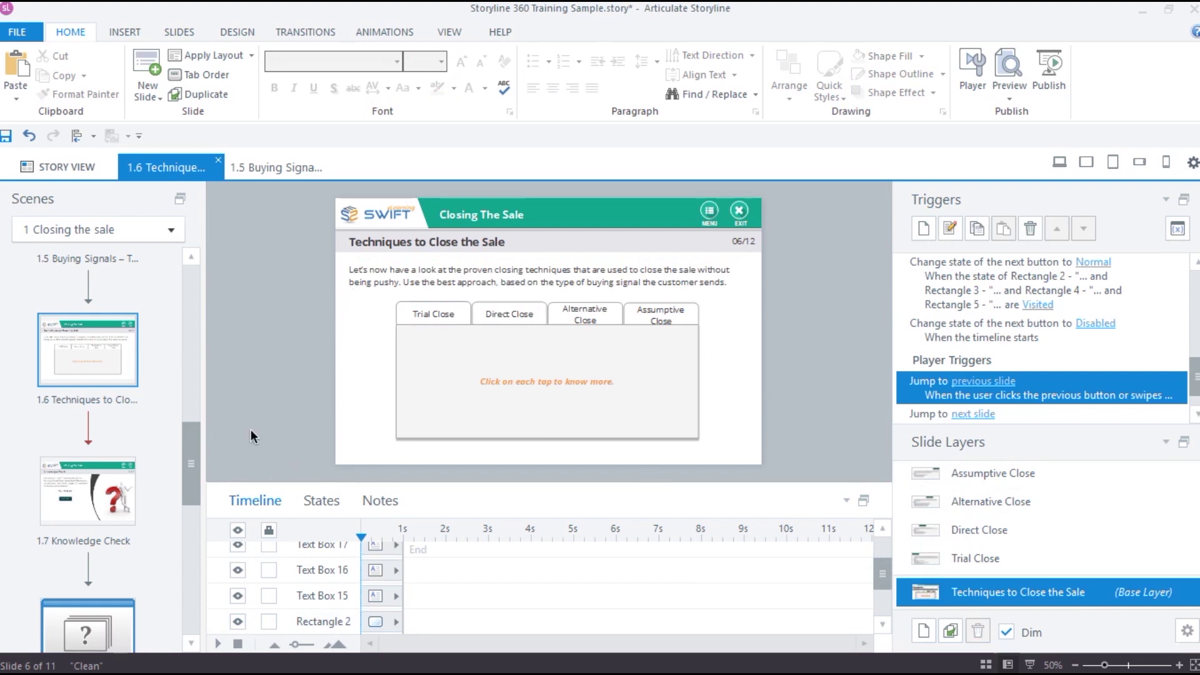
Open slide 1.5 Buying Signals – Types and view its product-details and base layers
left_click_drag(186, 464, 194, 418)
left_click(122, 381)
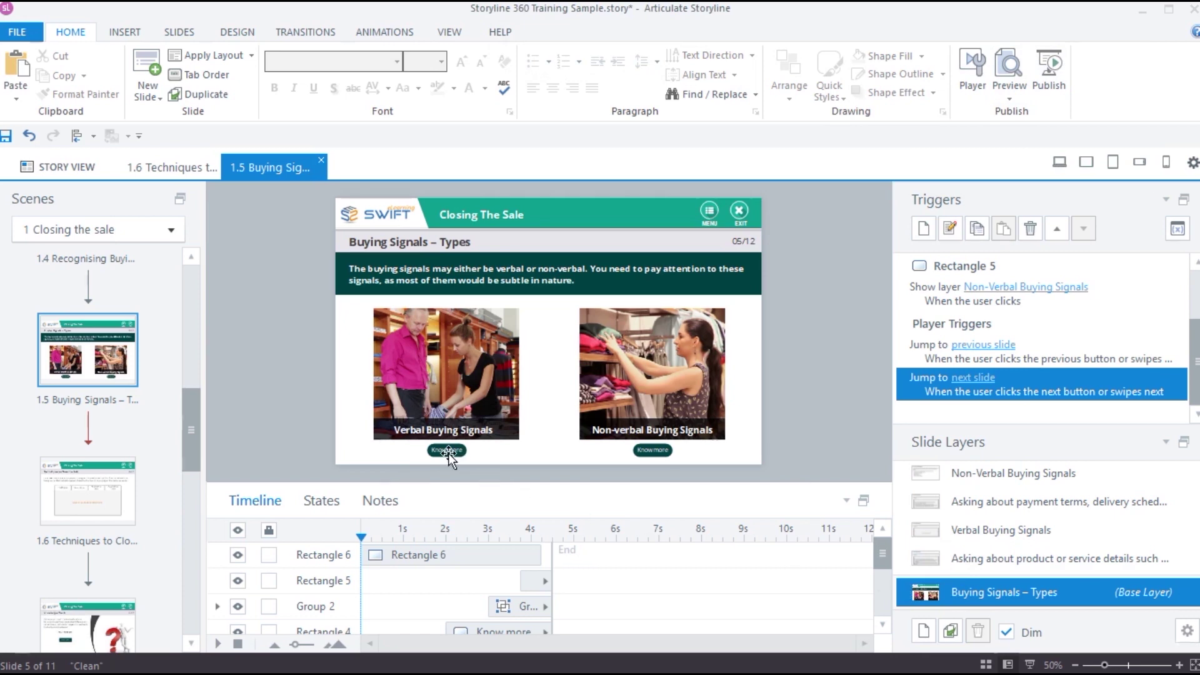
left_click(1003, 562)
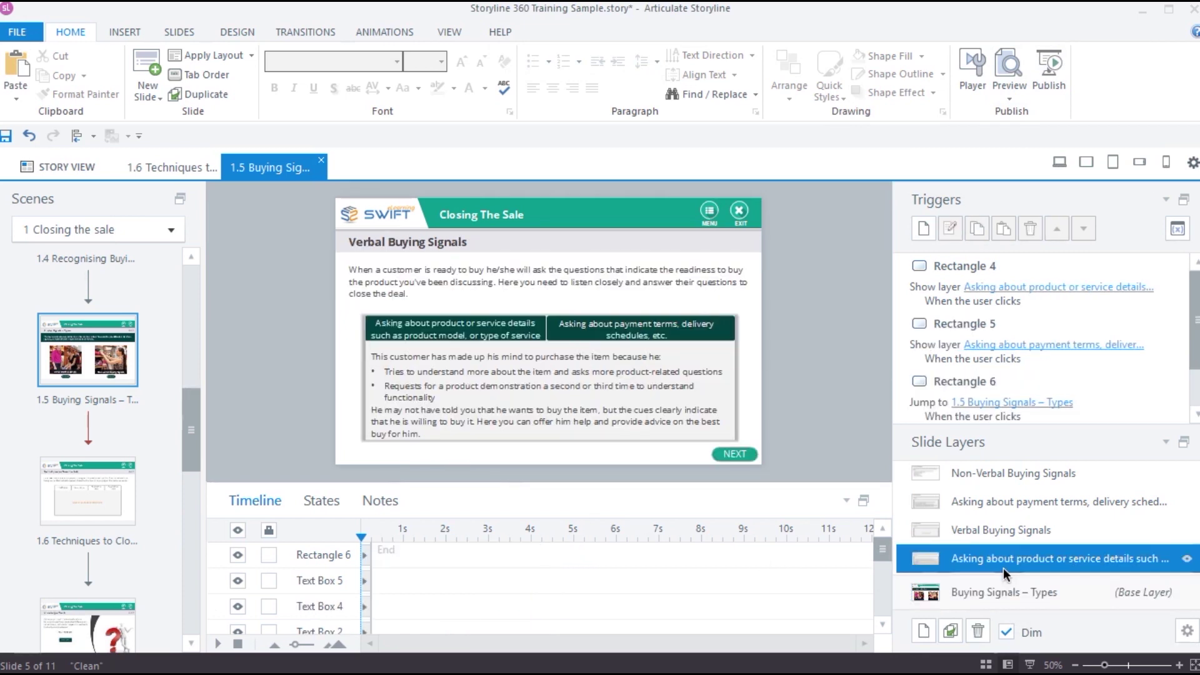
left_click(999, 592)
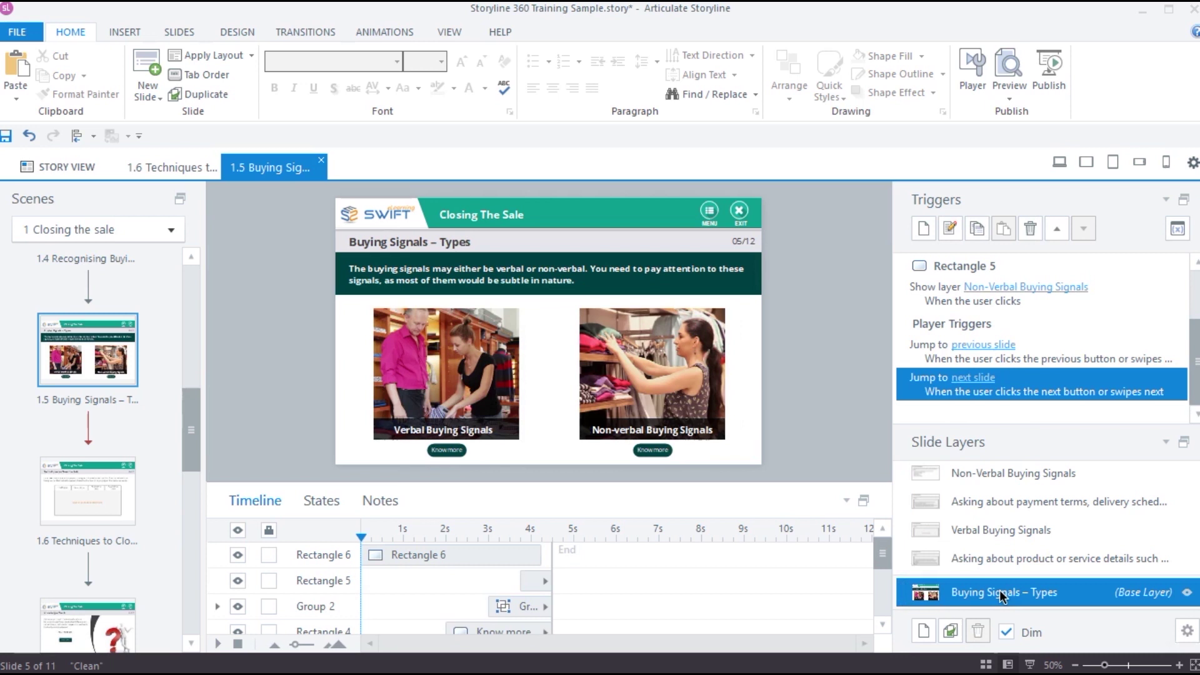
Set the product-details layer to hide objects on the base layer
left_click(1175, 565)
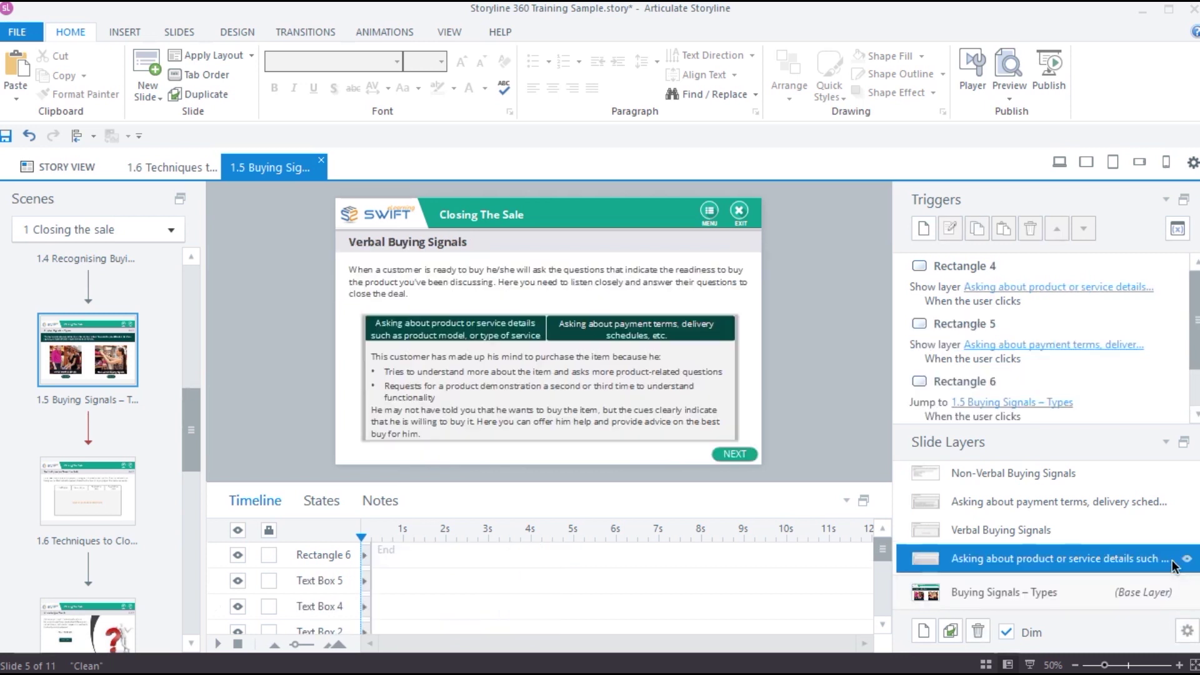
left_click(1185, 632)
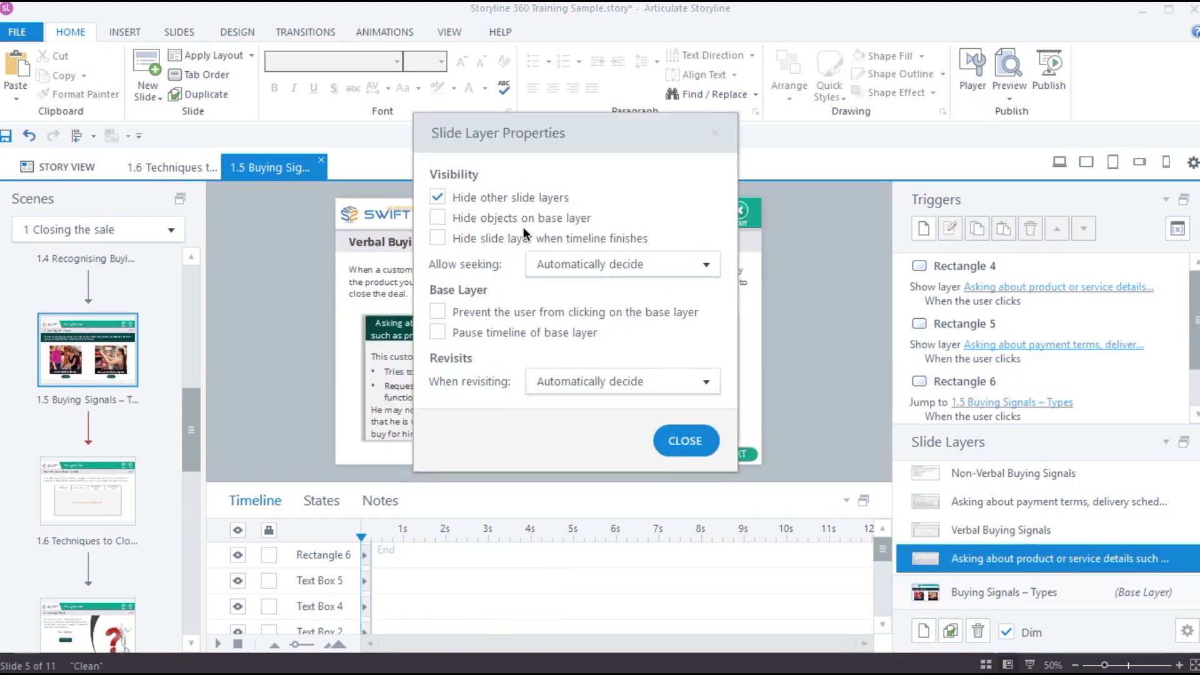
left_click(523, 218)
left_click(699, 445)
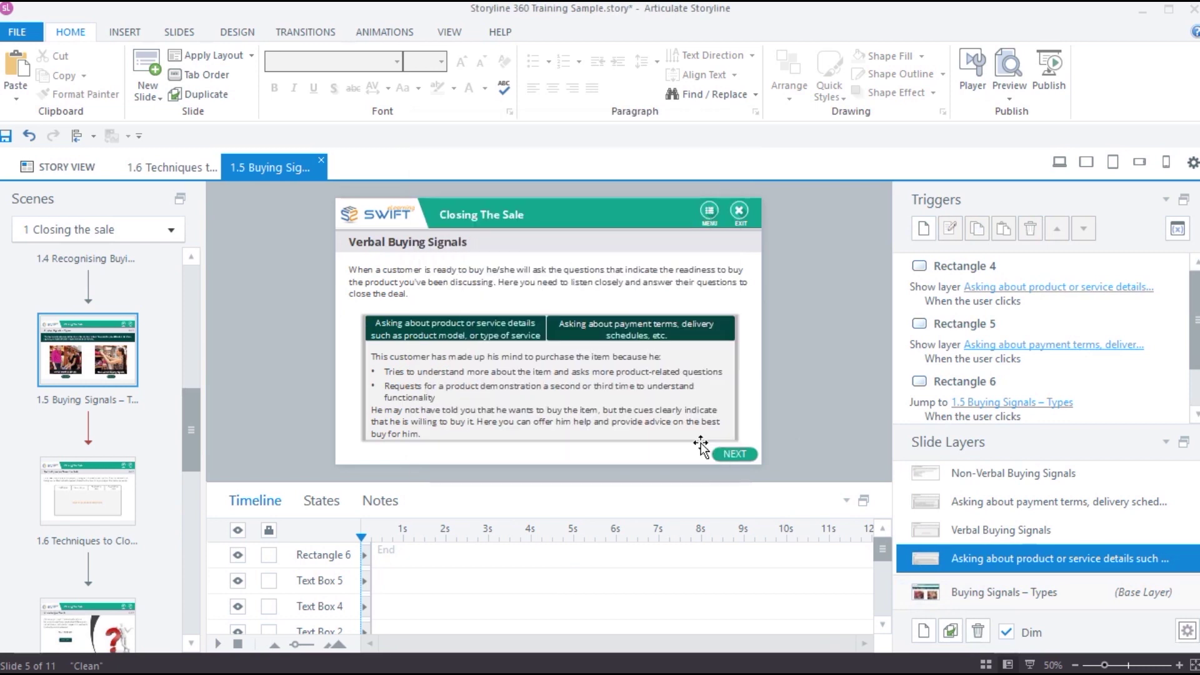
Select the Verbal through Non-Verbal Buying Signals layers and tick 'Hide objects on base layer'
left_click(985, 529)
left_click(980, 475, "shift")
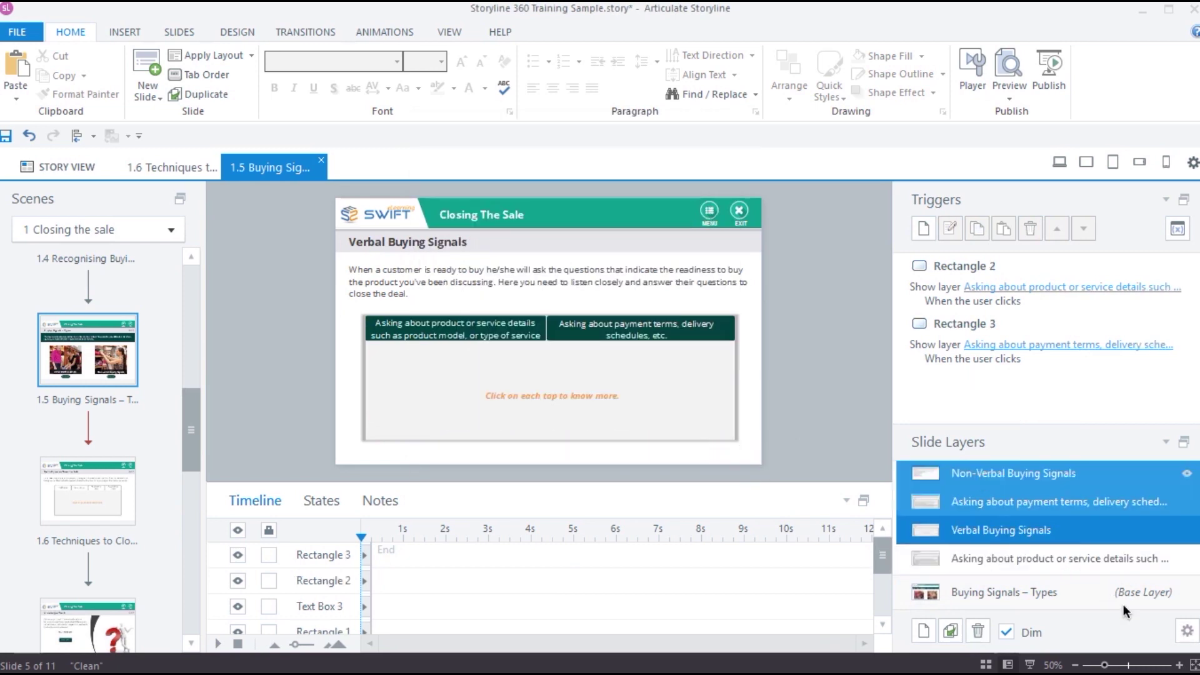
left_click(1186, 631)
left_click(437, 218)
Preview slide 1.5, test the Verbal Buying Signals product-details and payment-terms tabs, then reopen the product-details layer properties
left_click(688, 441)
key("ctrl+F12")
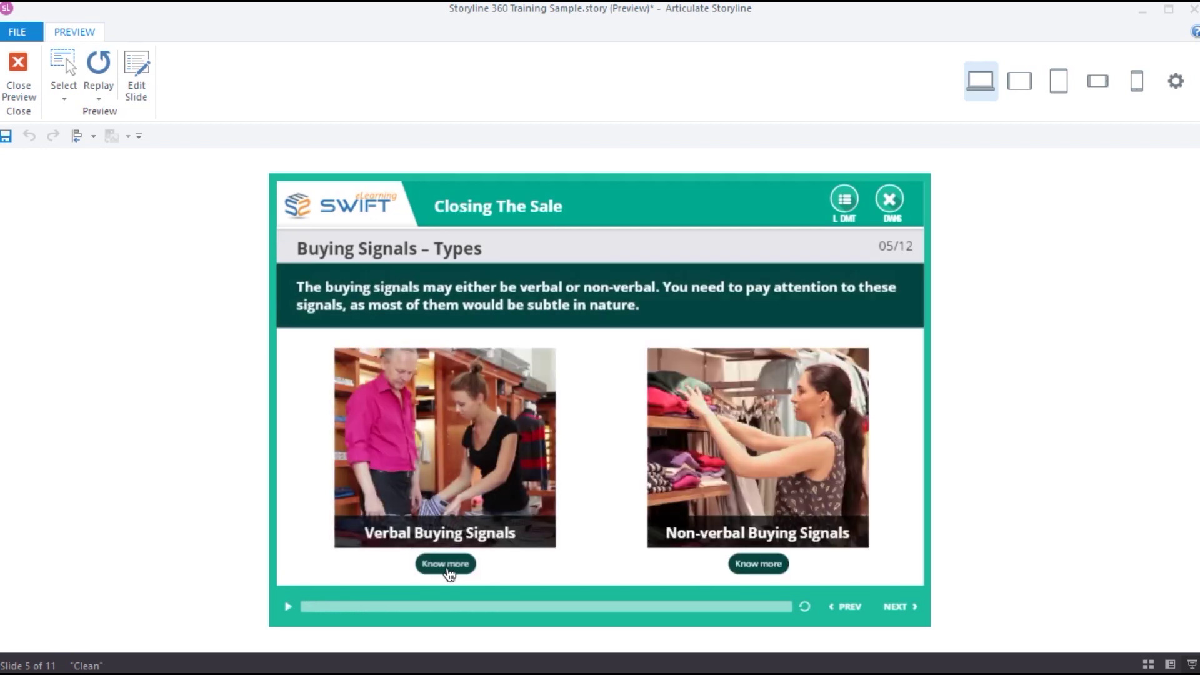
left_click(446, 565)
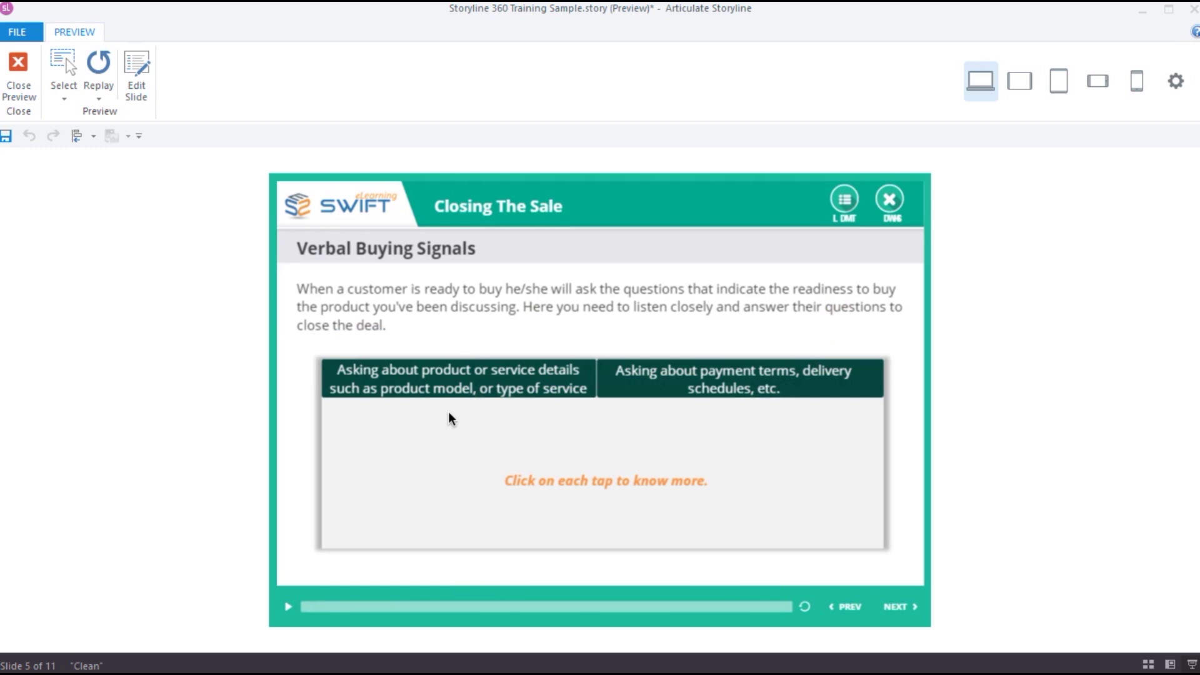
left_click(504, 388)
left_click(673, 370)
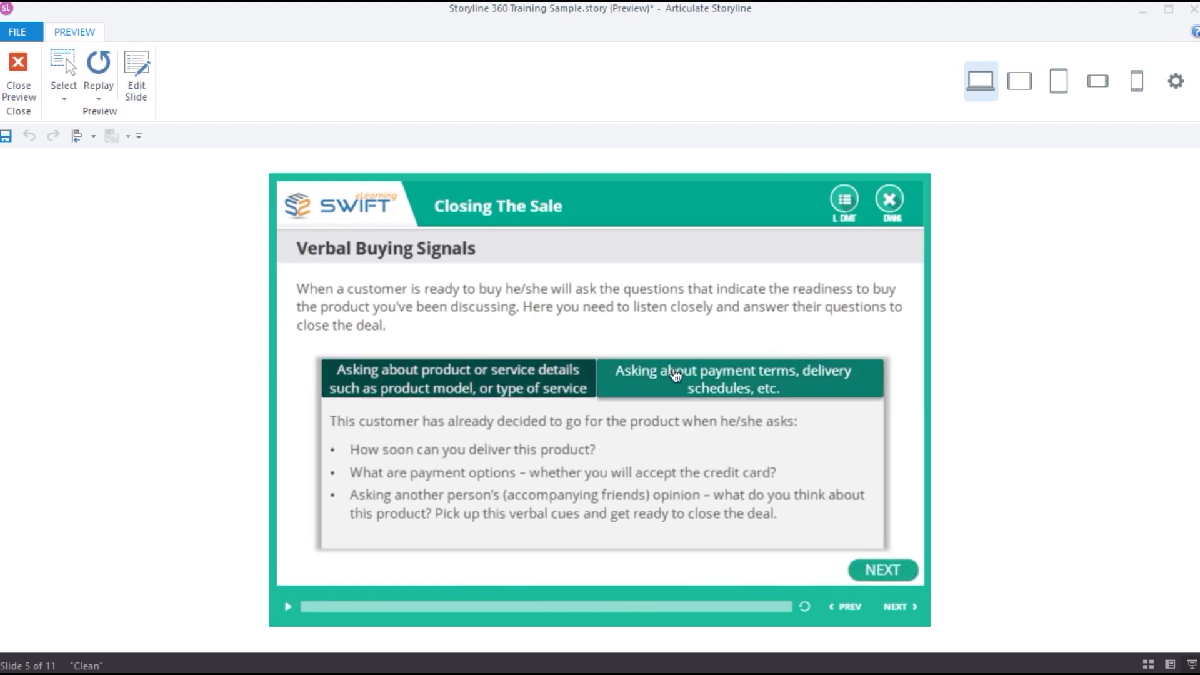
left_click(882, 570)
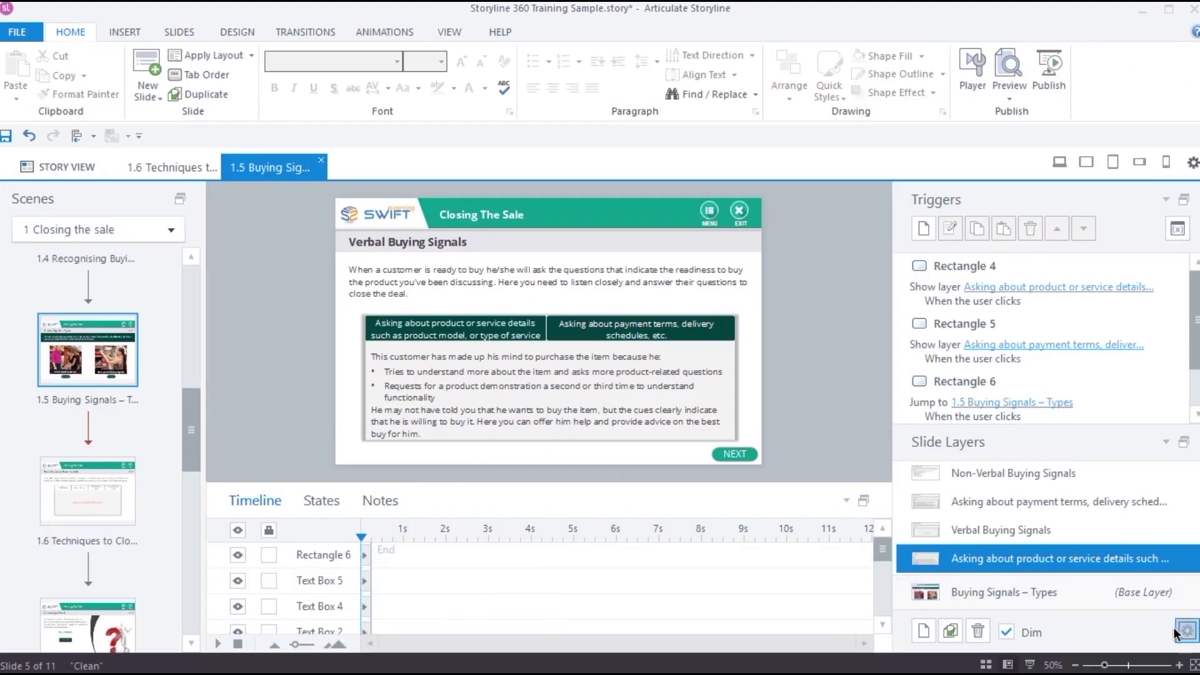
left_click(1187, 631)
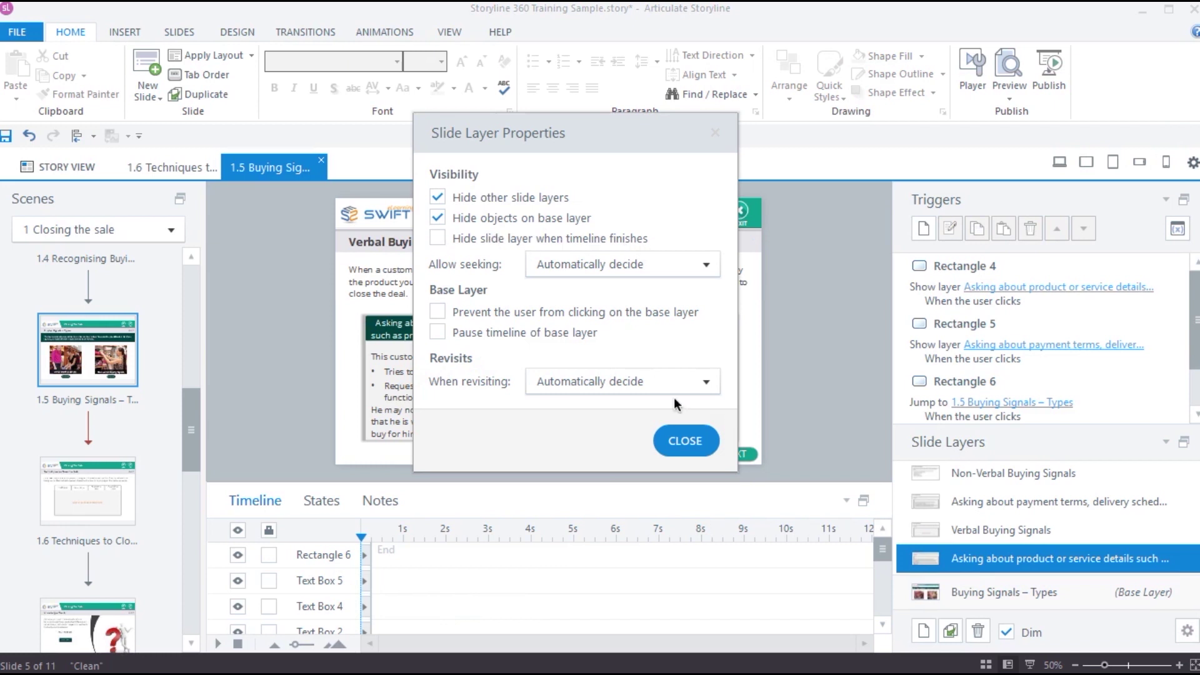
Close the layer properties, select the tab rectangles, and extend the product-details timeline to about 1.7 s
left_click(685, 441)
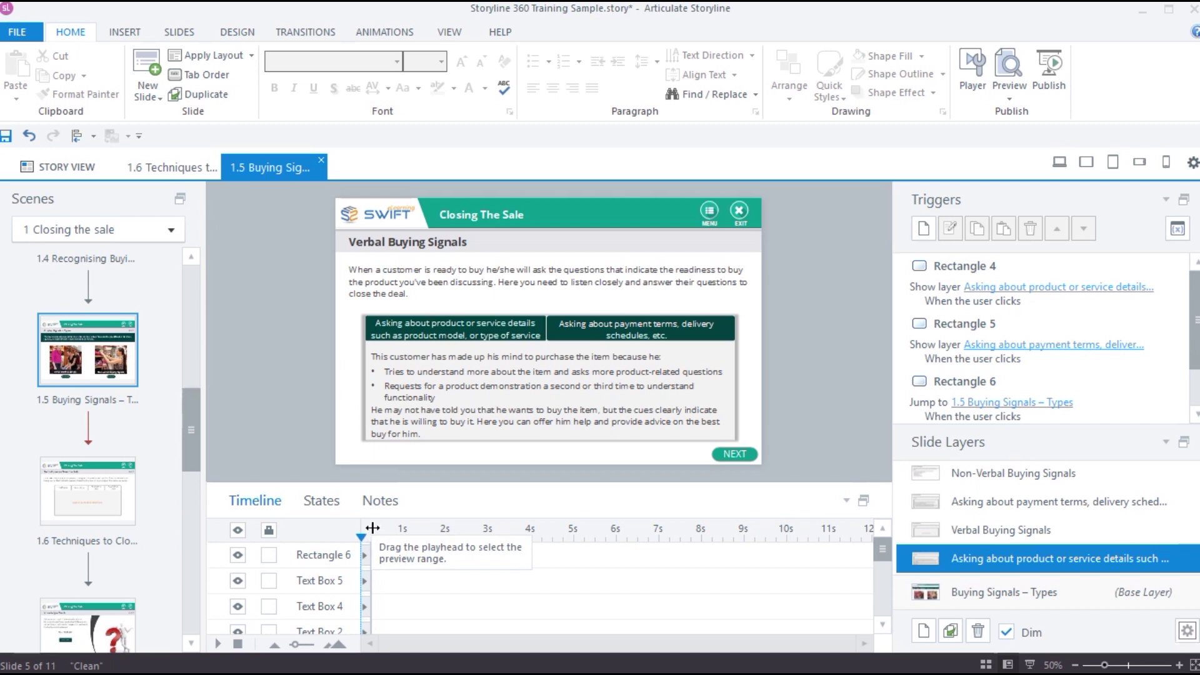
left_click(412, 399)
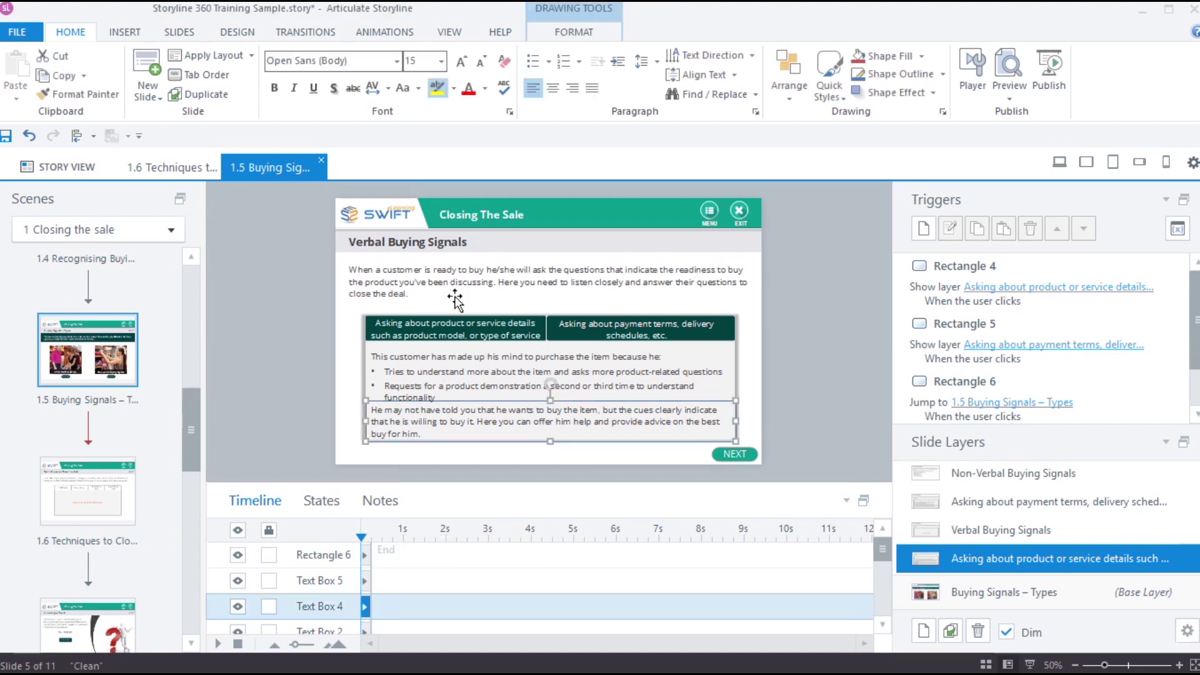
left_click(455, 294)
left_click(490, 328)
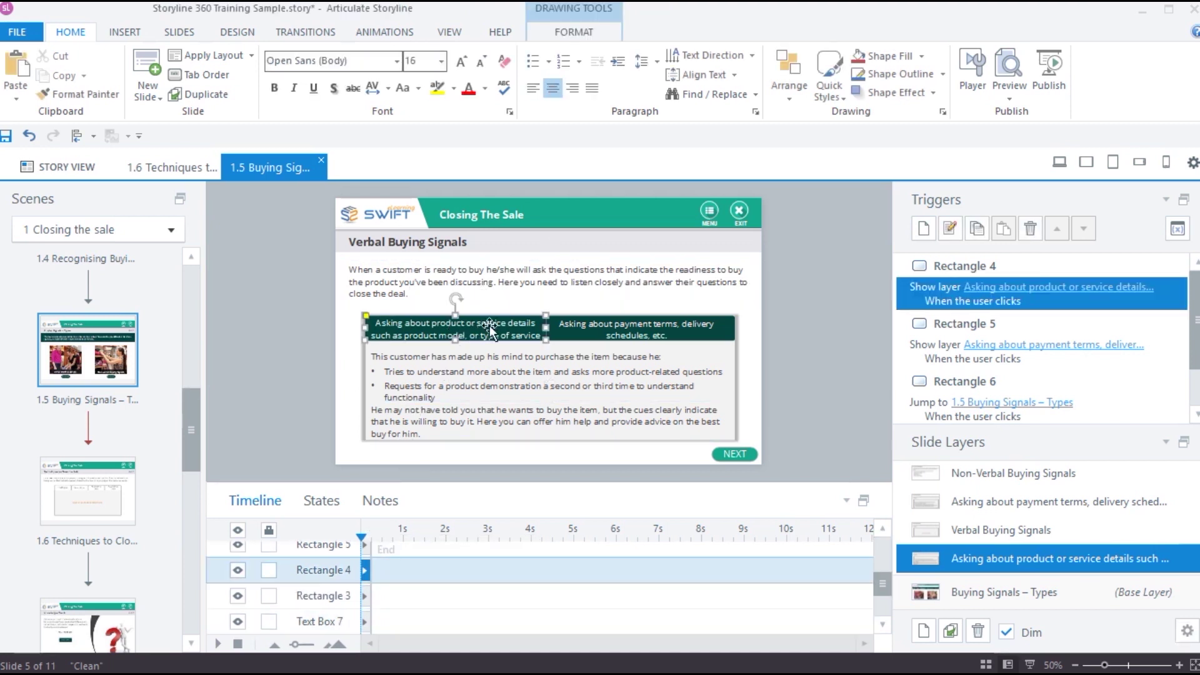
left_click(656, 329)
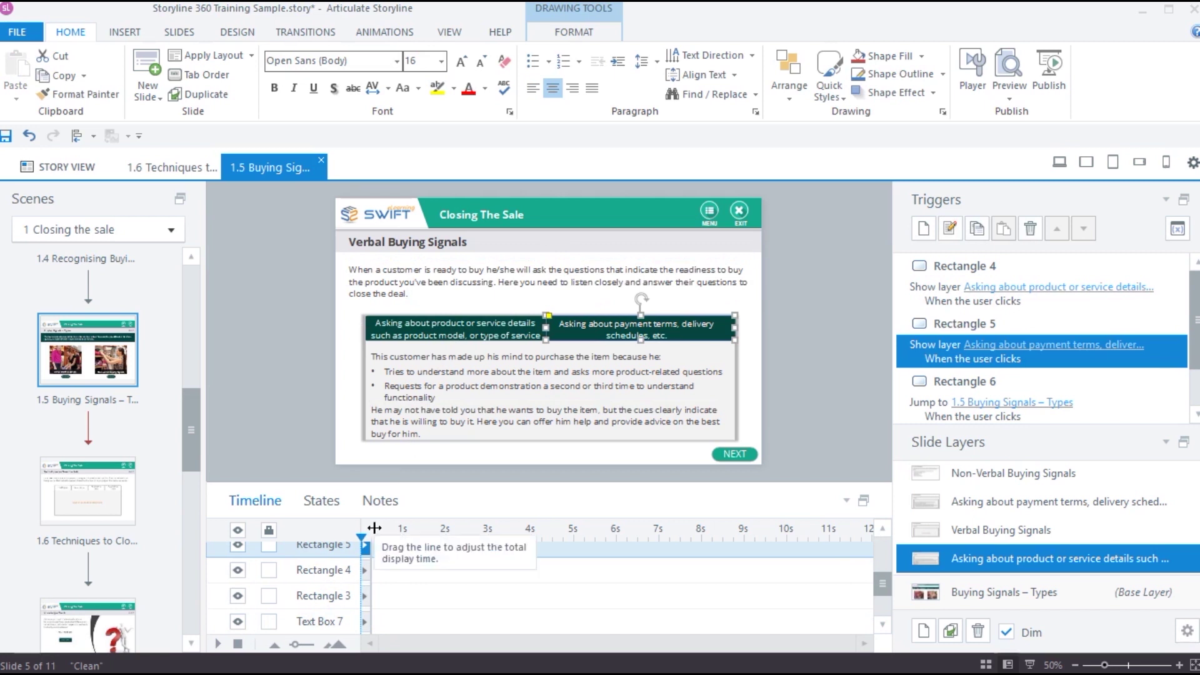
left_click(389, 541)
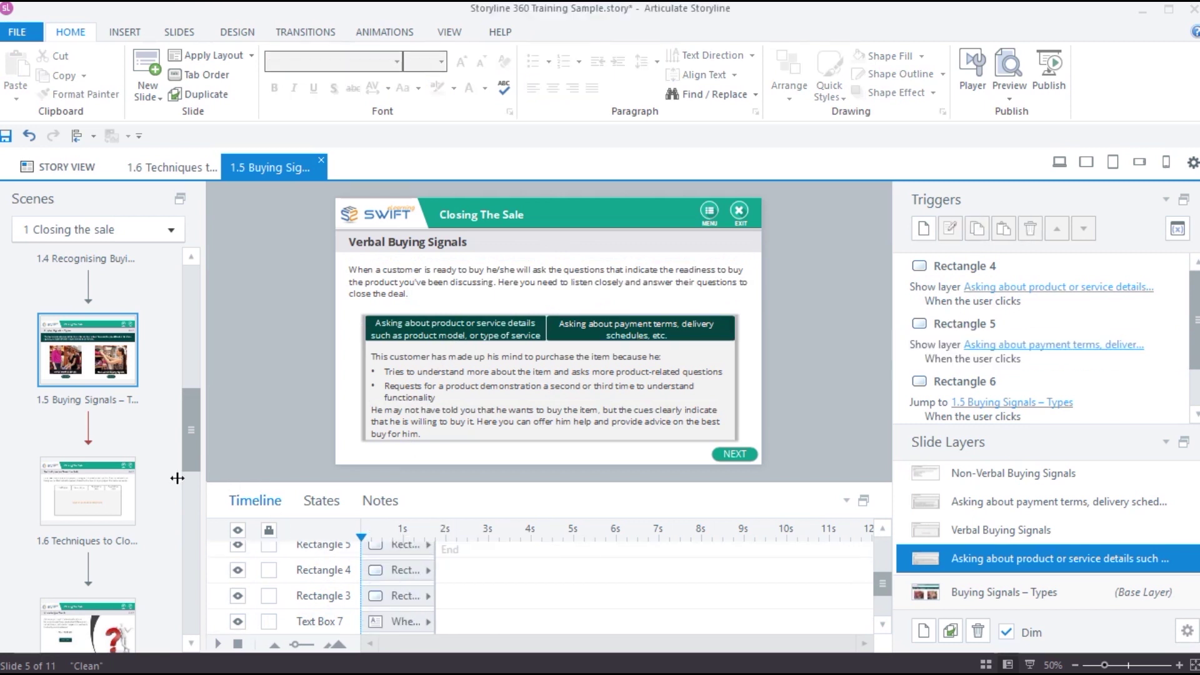
left_click_drag(193, 413, 194, 425)
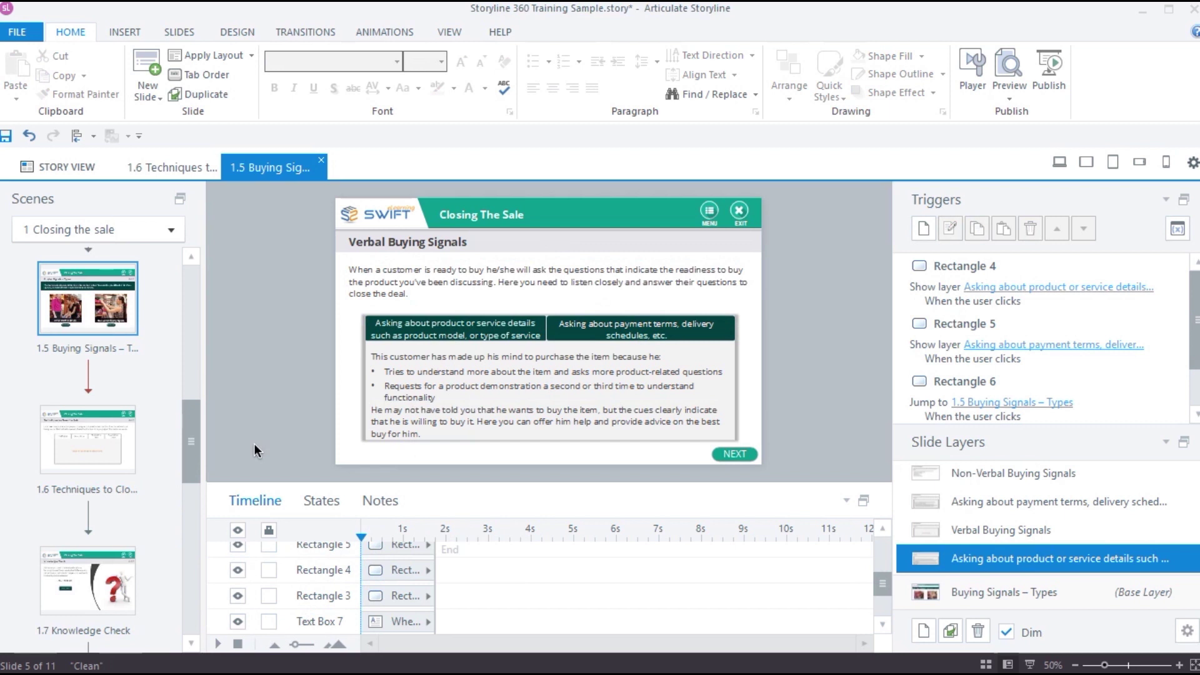
On slide 1.6, shorten the Trial Close and Assumptive Close layer timelines to about 2 seconds
left_click(122, 455)
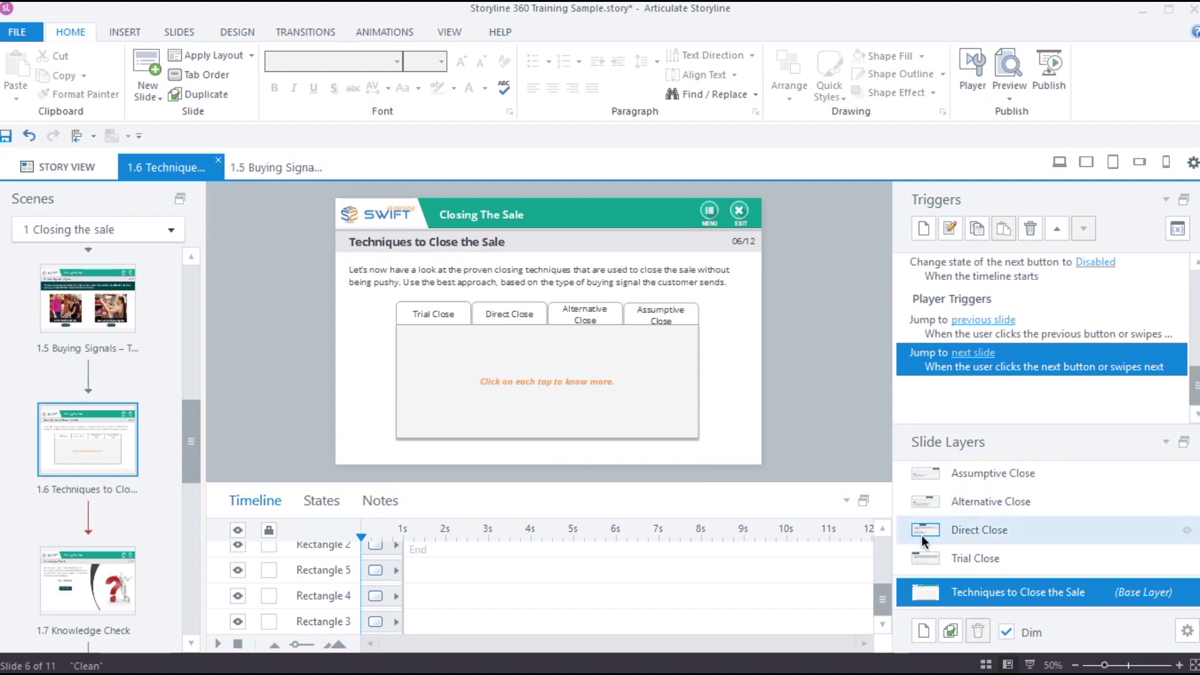
left_click(969, 552)
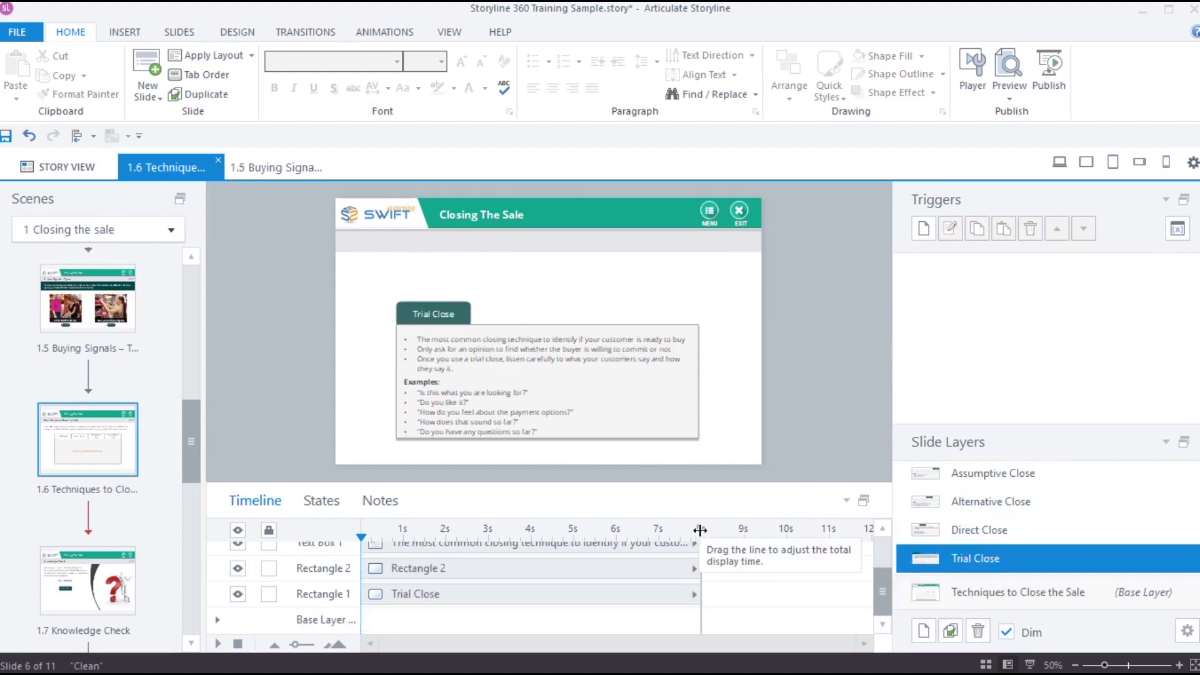
left_click_drag(702, 530, 448, 524)
left_click(969, 529)
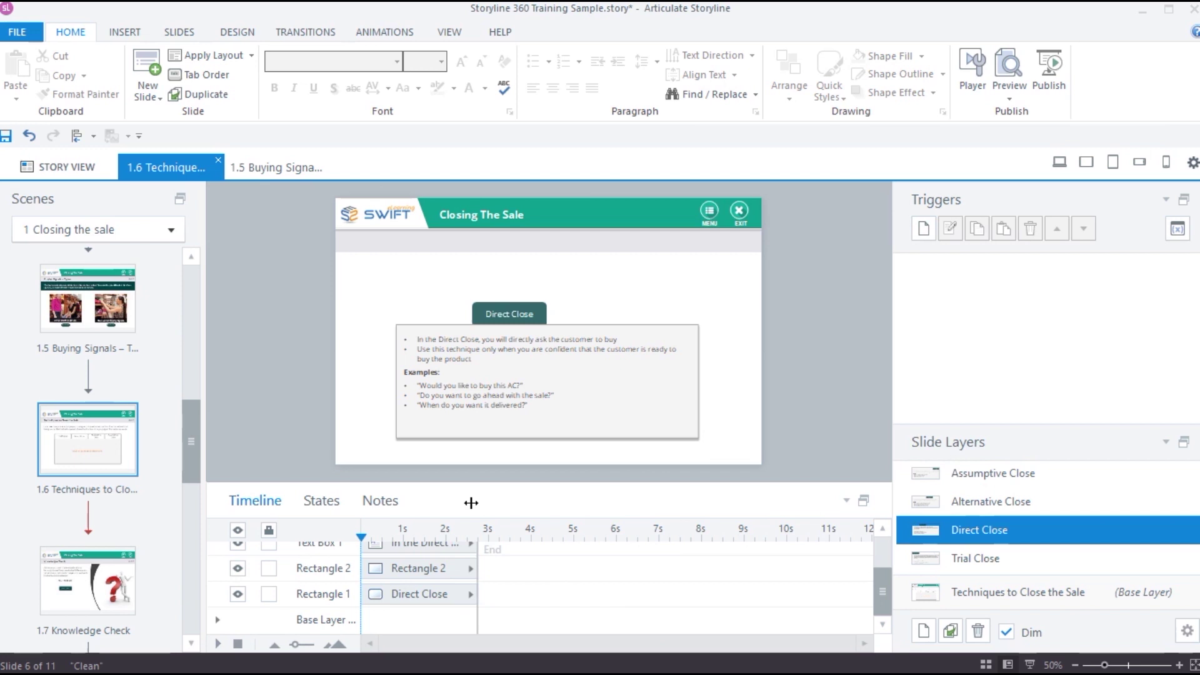
left_click(962, 505)
left_click(975, 473)
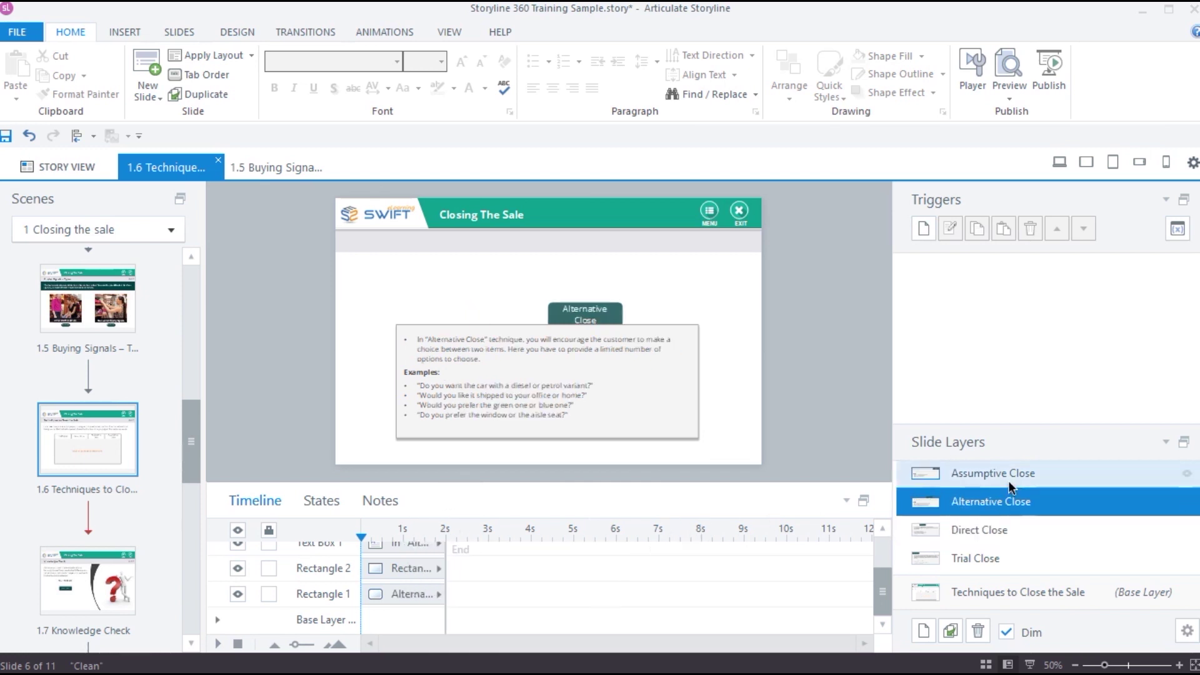
left_click_drag(700, 530, 446, 528)
Set all four technique layers to hide automatically when their timelines finish
left_click(963, 550, "shift")
right_click(963, 551)
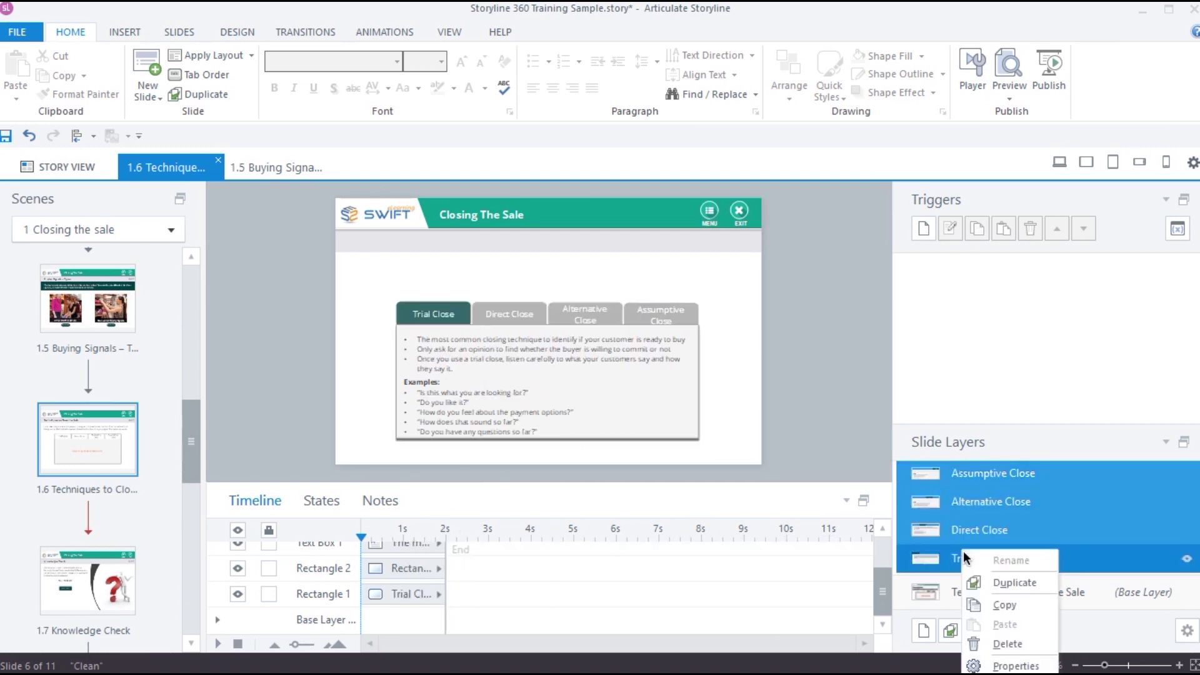
left_click(1012, 663)
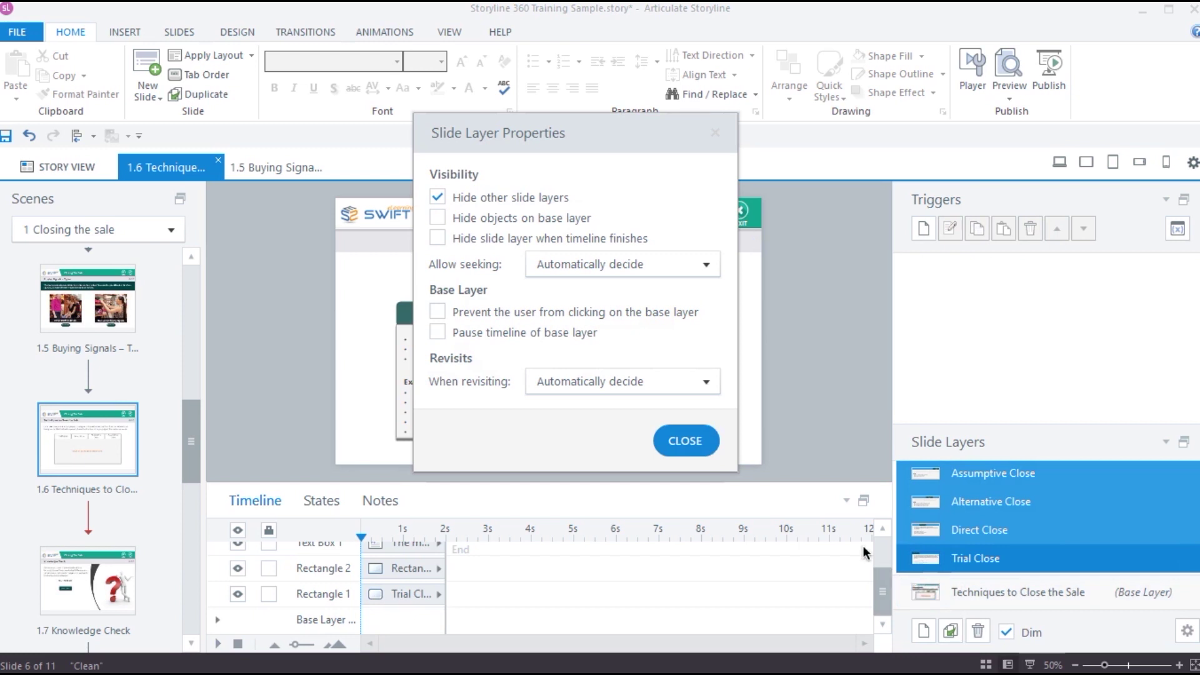
left_click(490, 243)
left_click(684, 441)
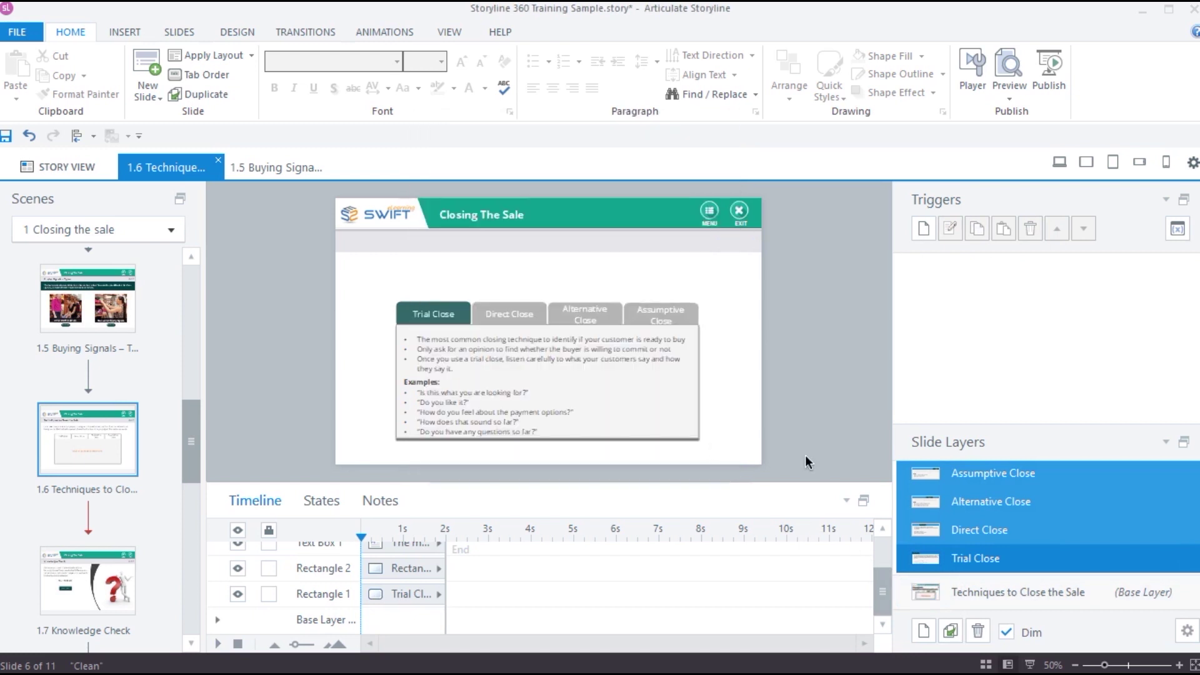
key("ctrl+F12")
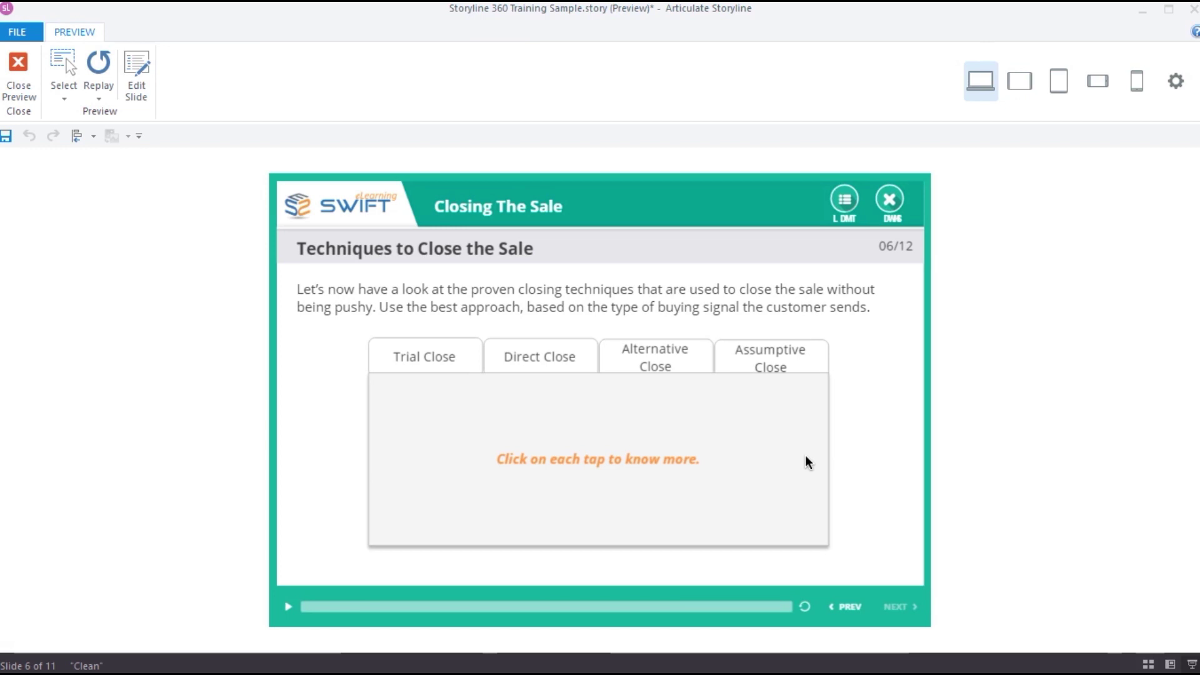
Reveal the Trial Close layer by selecting its tab in the preview
left_click(434, 360)
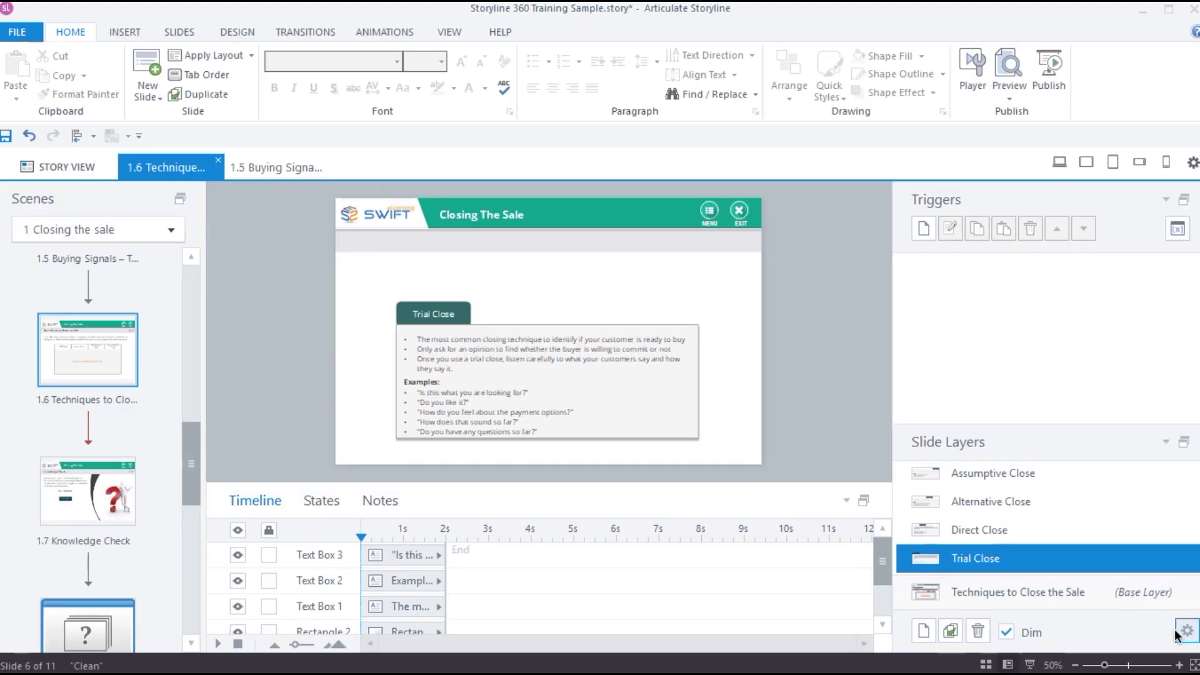
left_click(1186, 631)
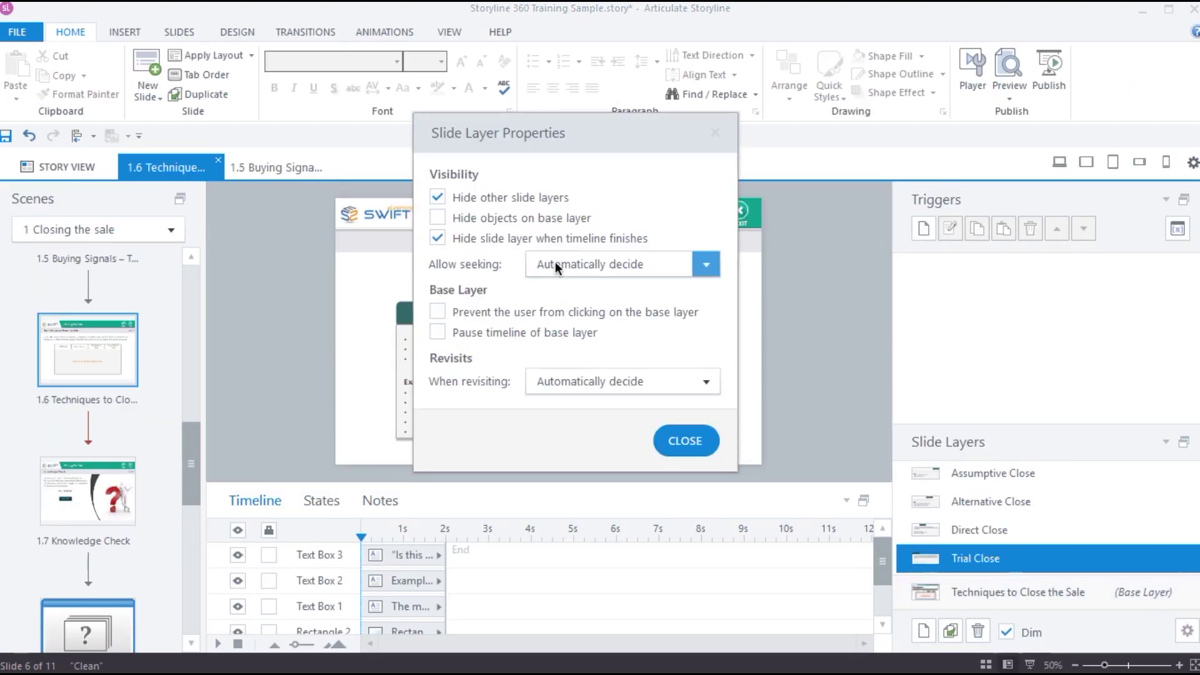
left_click(678, 445)
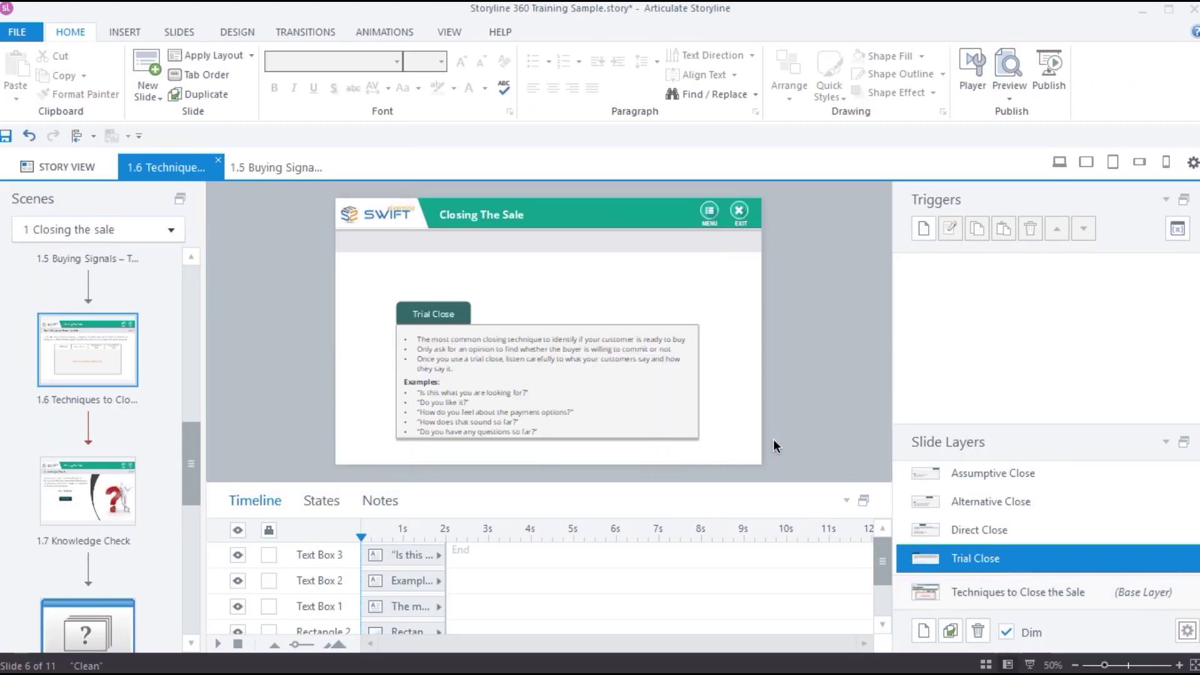
key("ctrl+F12")
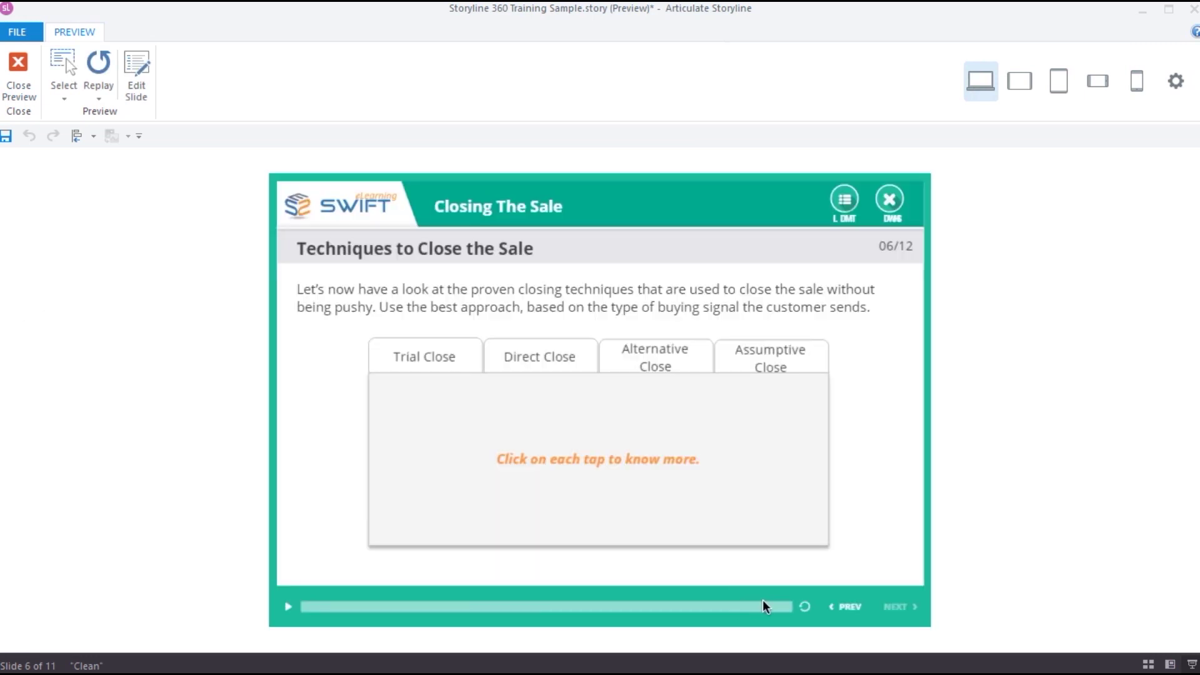
left_click_drag(367, 610, 806, 597)
left_click(19, 73)
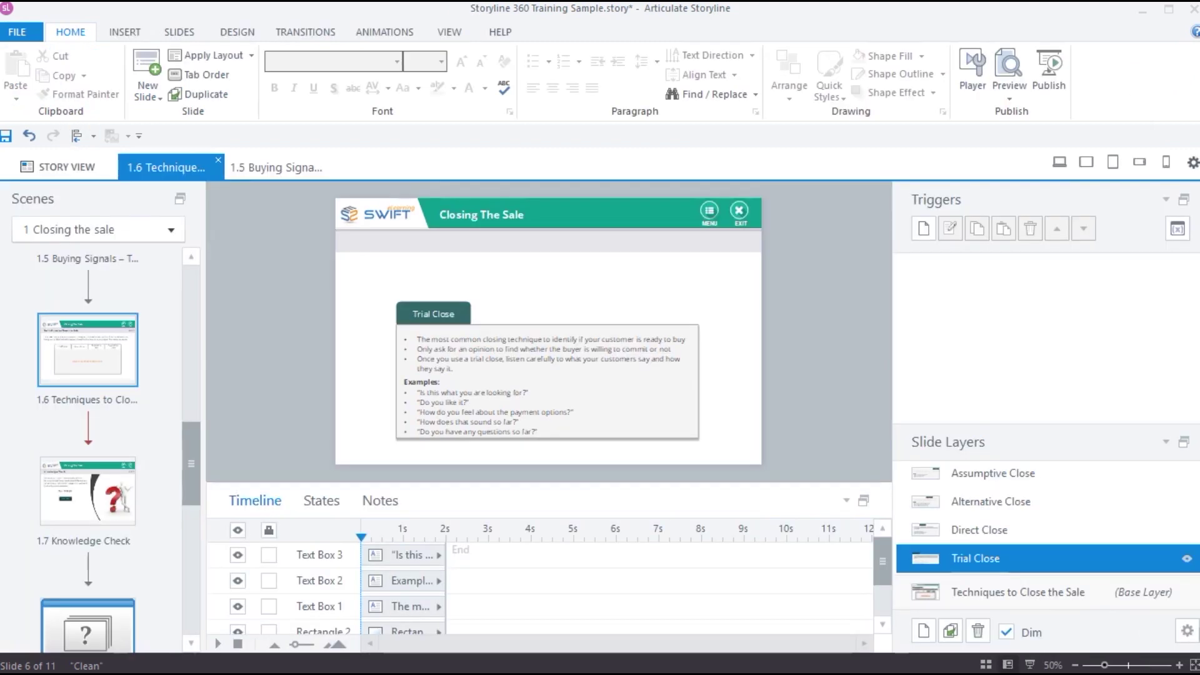
left_click(1186, 631)
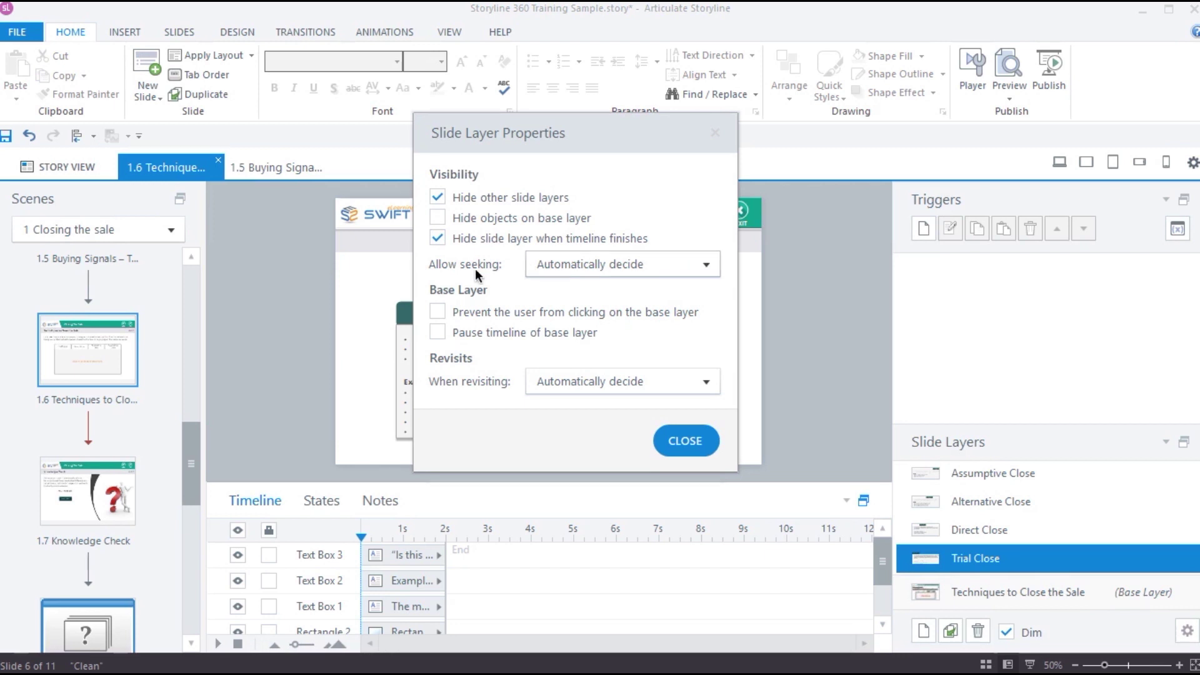
left_click(646, 263)
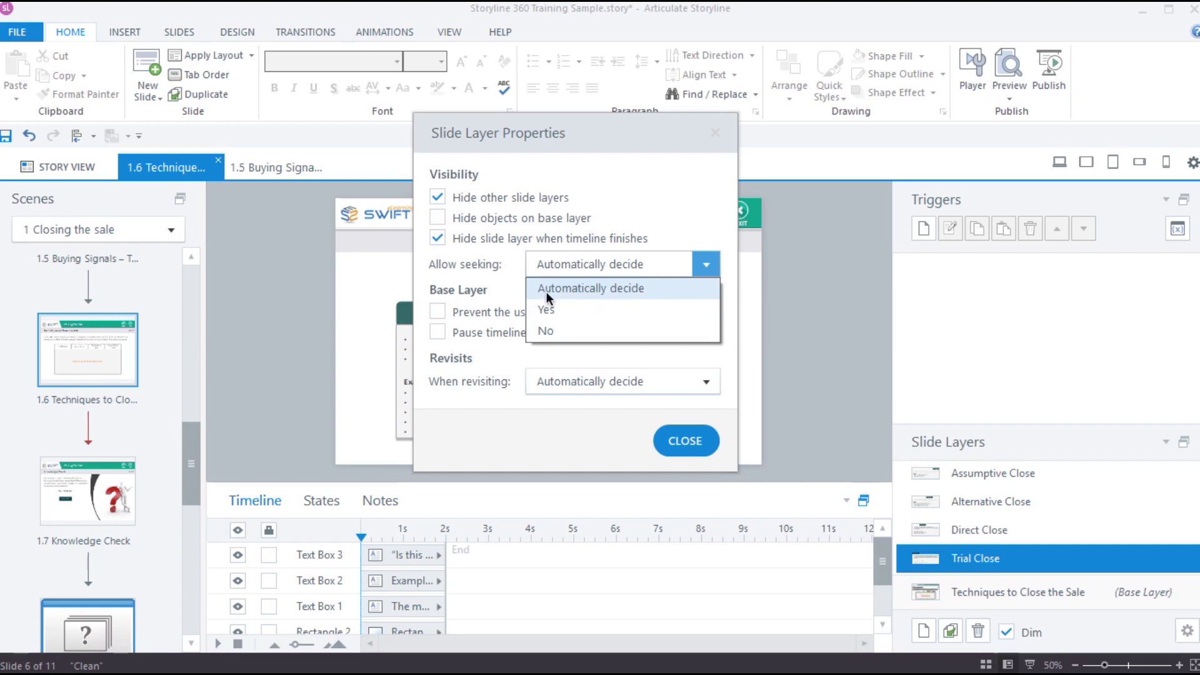
left_click(490, 247)
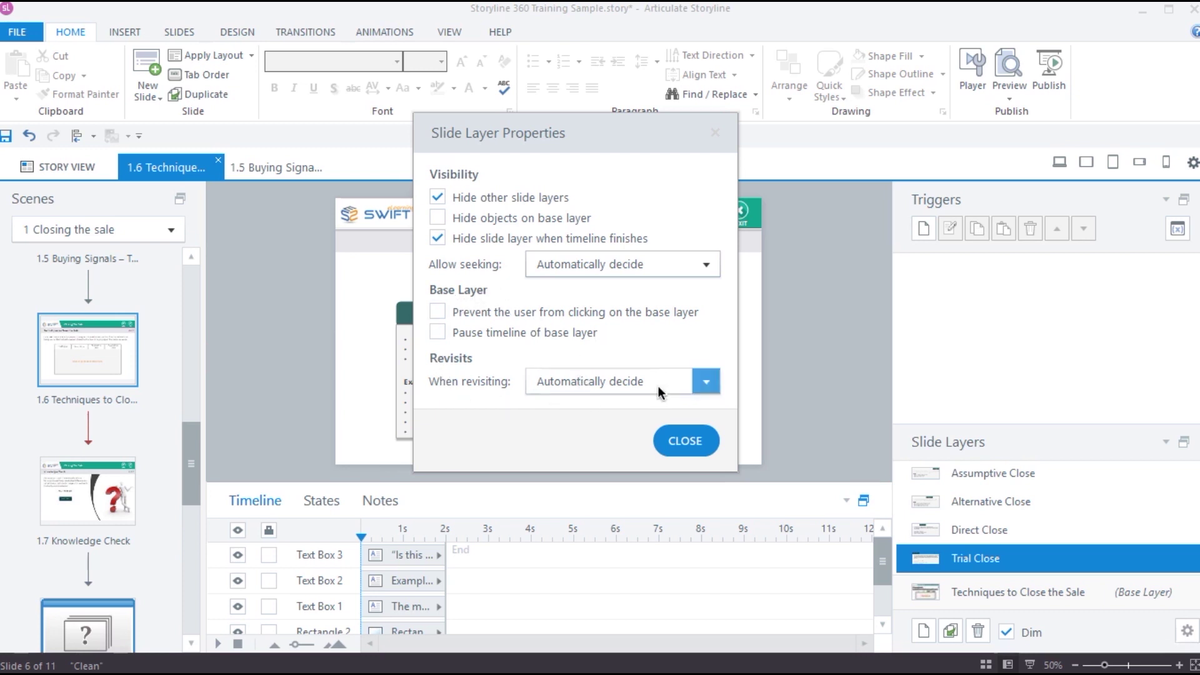
left_click(698, 444)
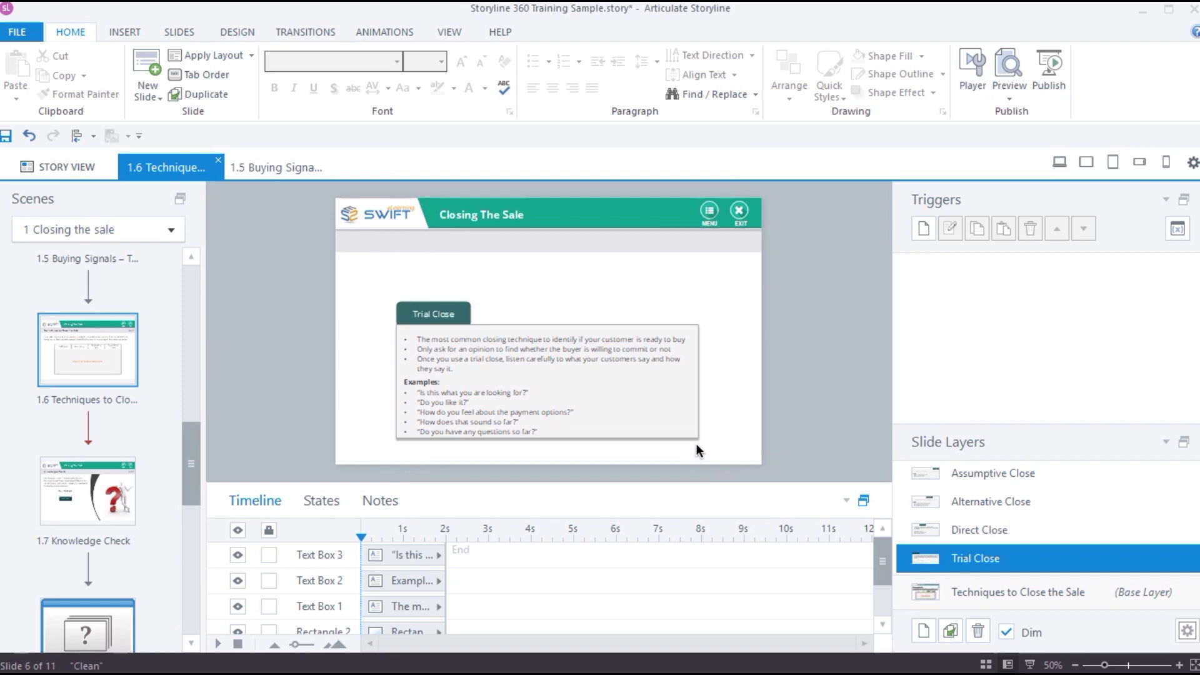